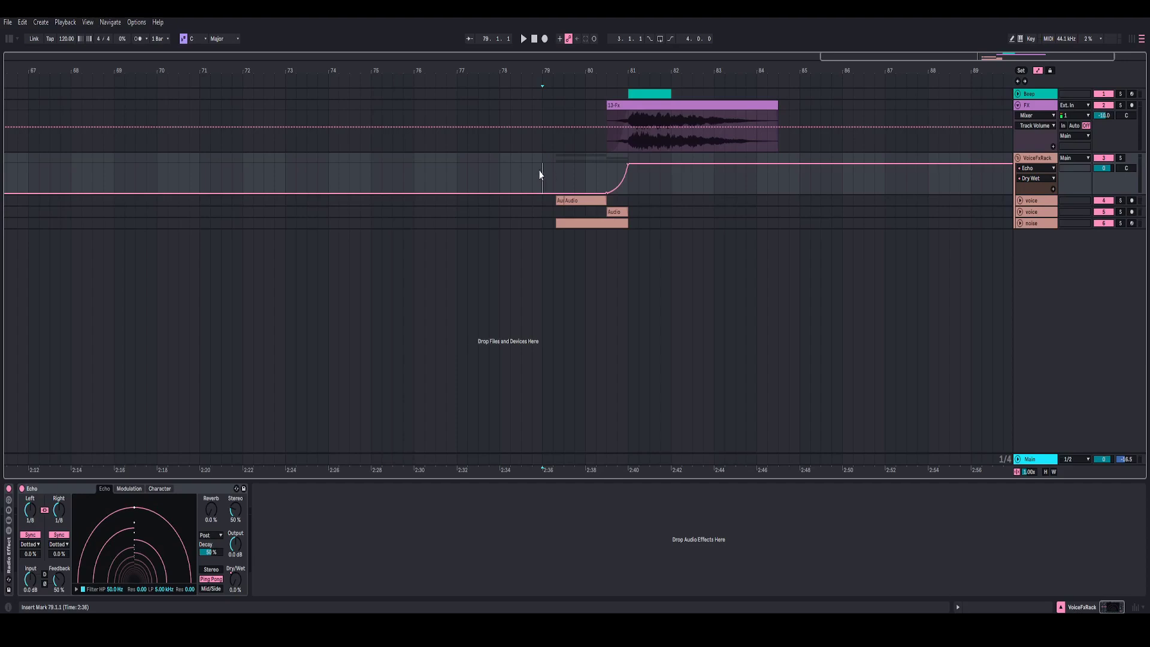
# Step: Play the arrangement to hear the VoiceFxRack Echo Dry/Wet ramp rising to 100%
pyautogui.press('space')
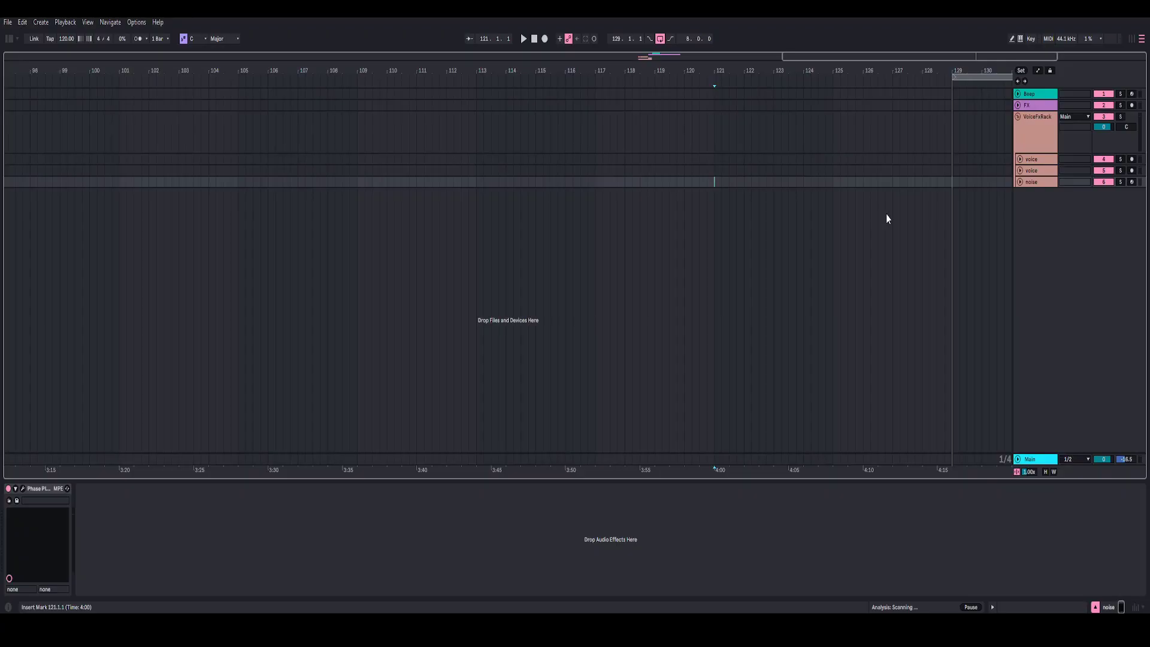
# Step: Insert a new audio track and a new MIDI track
pyautogui.rightClick(1048, 242)
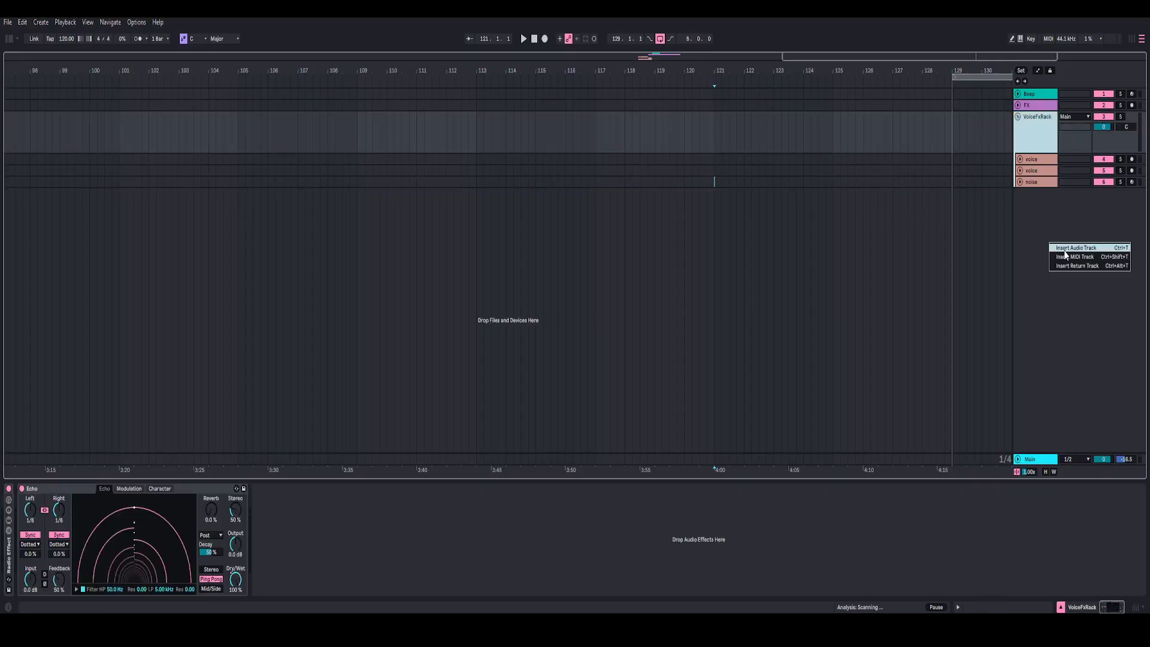
pyautogui.click(1065, 248)
pyautogui.rightClick(1040, 259)
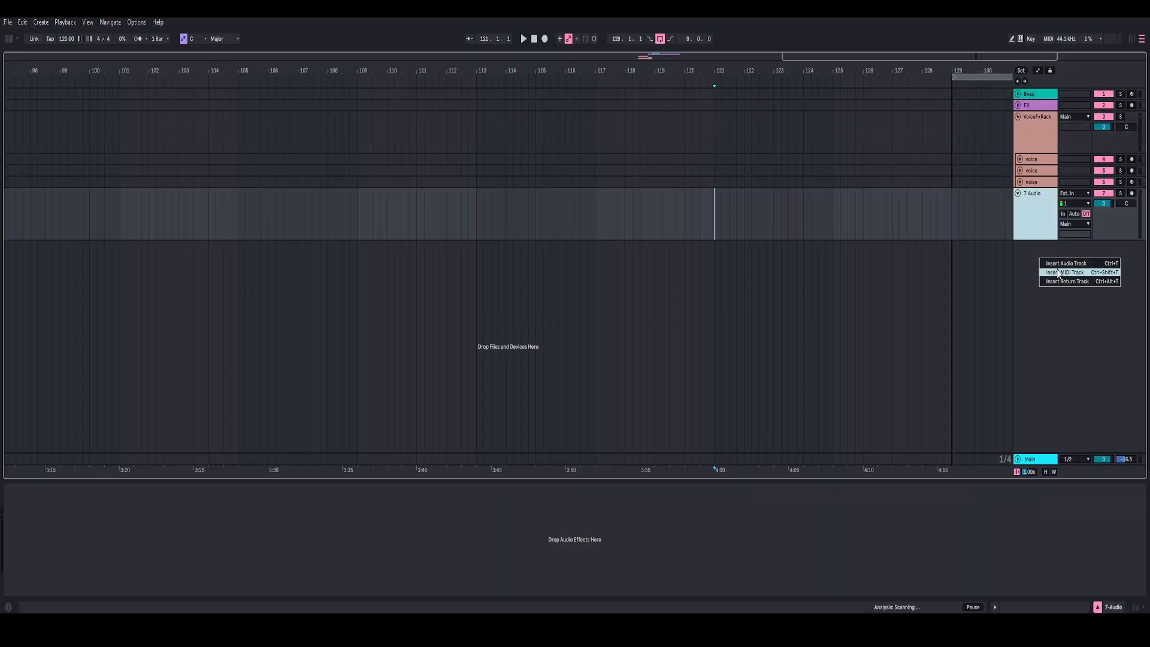
pyautogui.click(1061, 273)
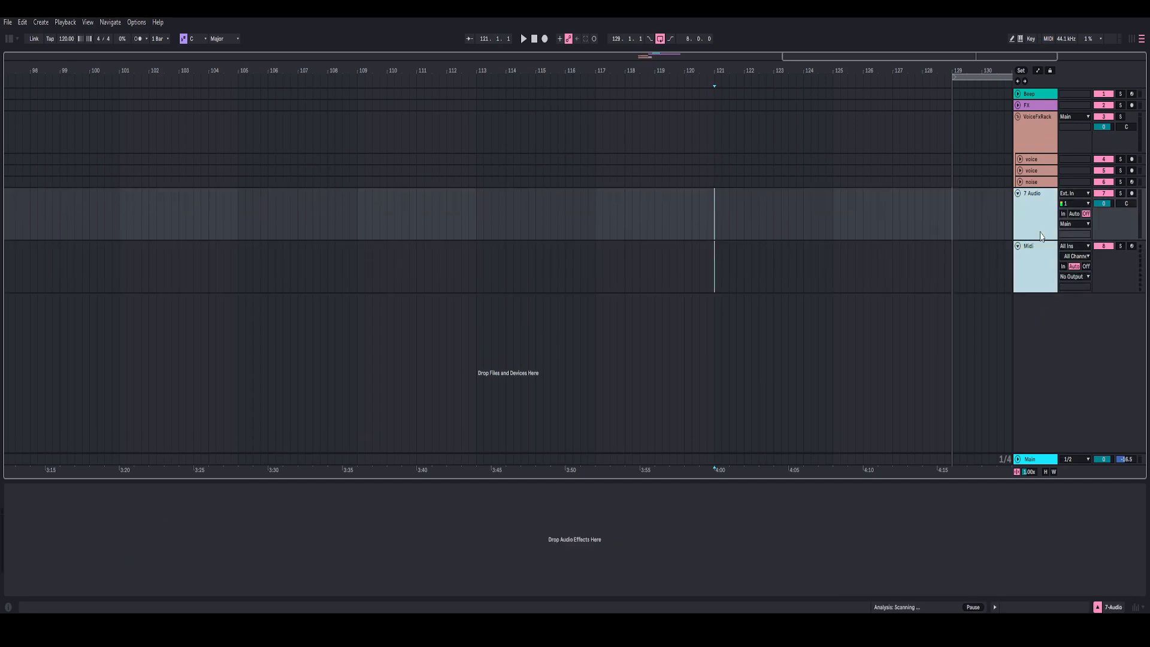
# Step: Group the two new tracks into a group named 'RadioEffect'
pyautogui.rightClick(1041, 237)
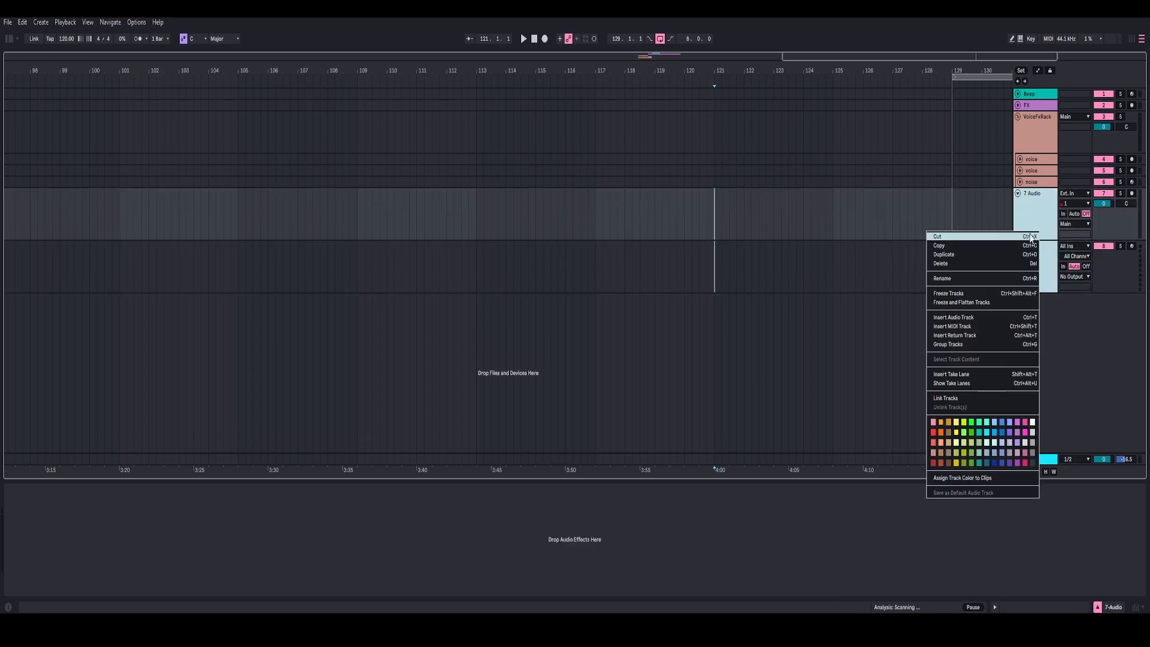
pyautogui.click(1040, 256)
pyautogui.write('RadioEffect')
# Step: Rename the audio track to 'voice' and begin renaming the MIDI track
pyautogui.rightClick(1040, 262)
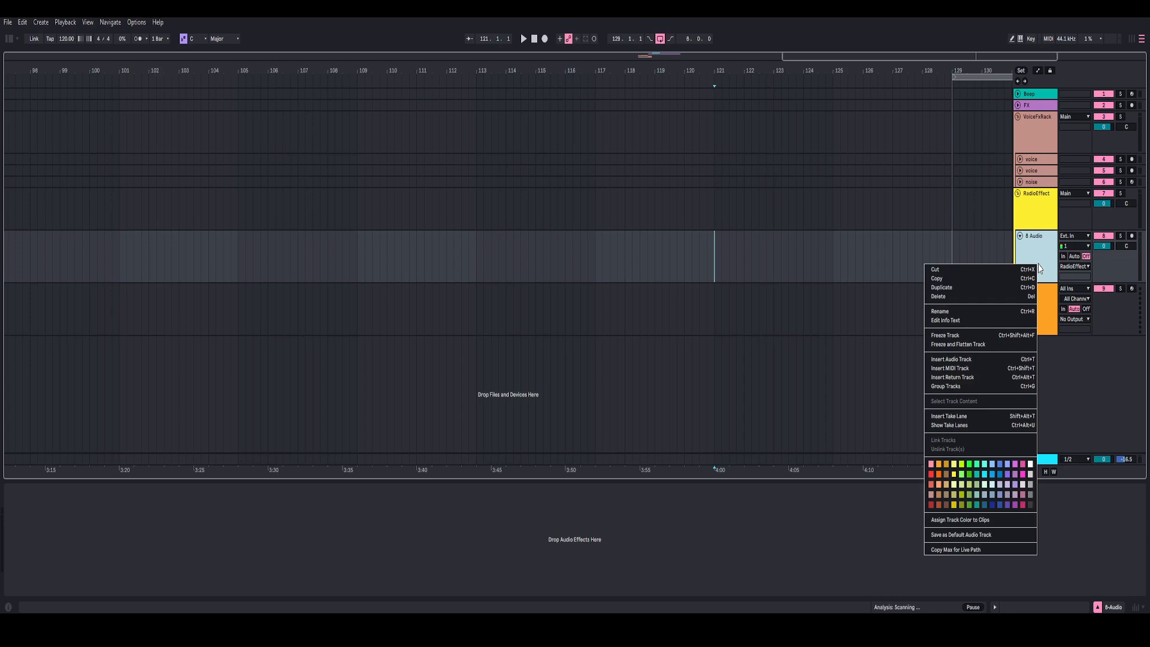
pyautogui.click(946, 311)
pyautogui.write('voice')
pyautogui.press('Return')
pyautogui.rightClick(1036, 311)
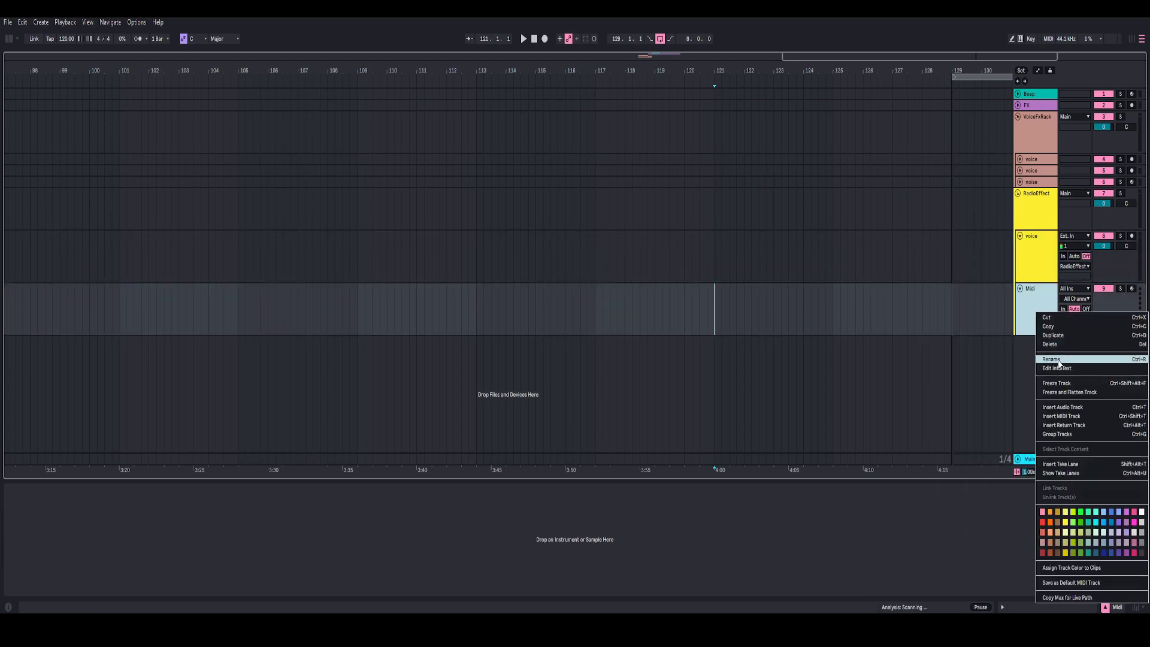
pyautogui.click(1039, 360)
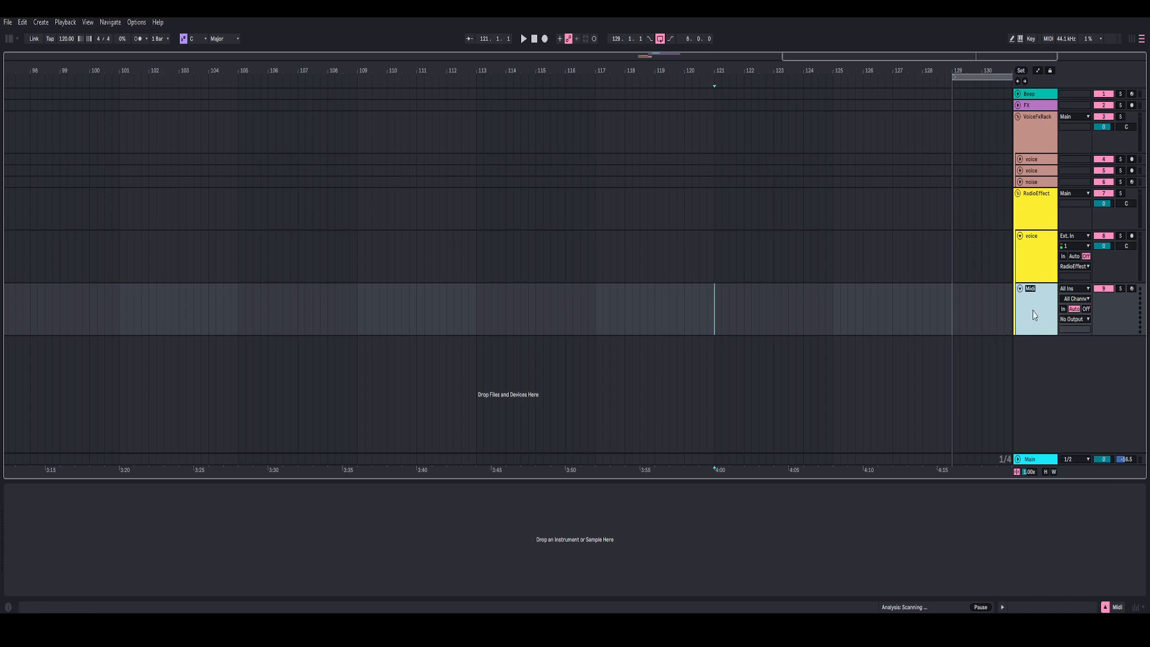
# Step: Name the MIDI track 'Phase PlantNoise' and add a Phase Plant LFO running near 100 Hz
pyautogui.write('Phase PlantNoise')
pyautogui.press('Return')
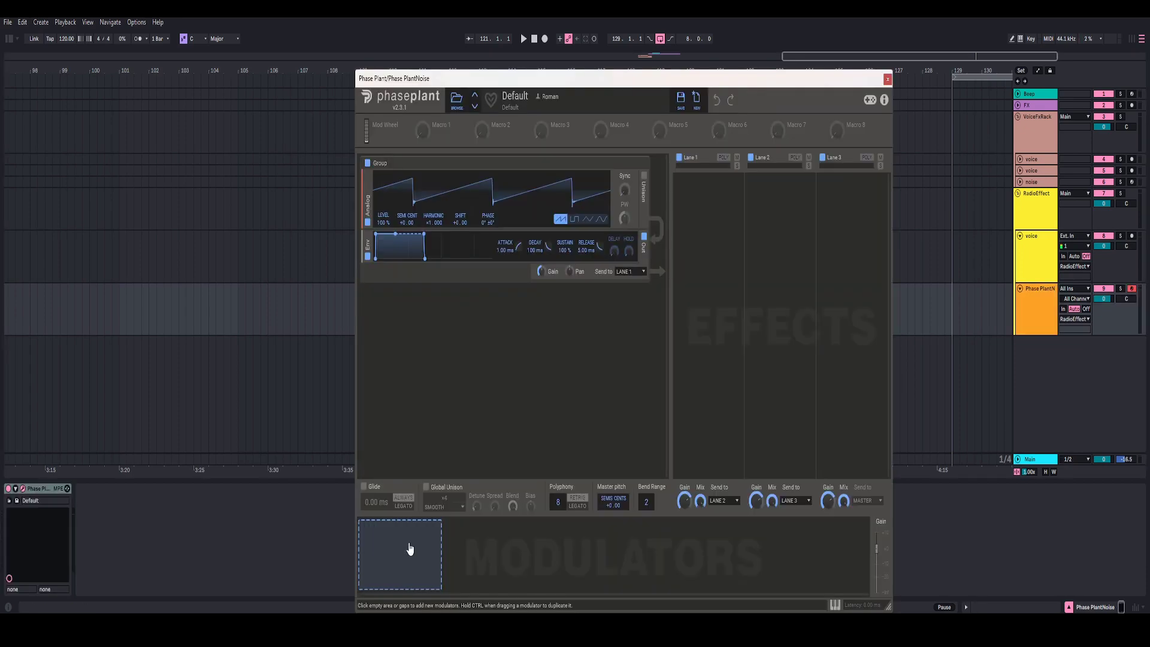
pyautogui.click(408, 549)
pyautogui.click(429, 517)
pyautogui.moveTo(397, 579); pyautogui.dragTo(397, 527)
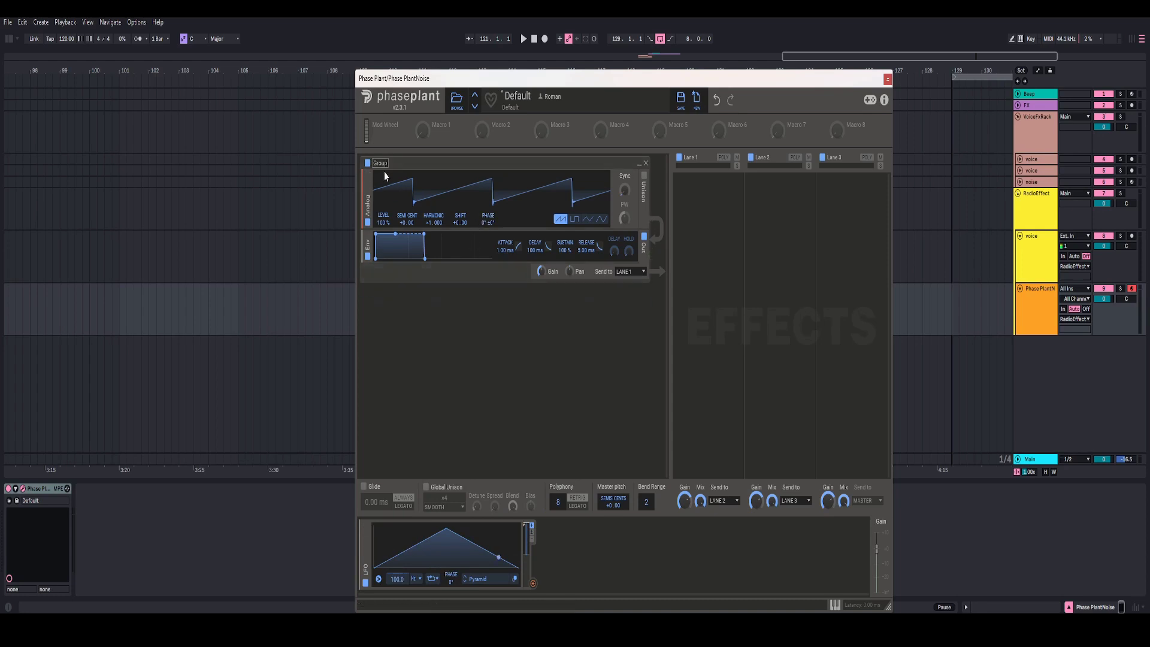
# Step: Replace Phase Plant's default Analog generator group with a Noise generator
pyautogui.click(643, 163)
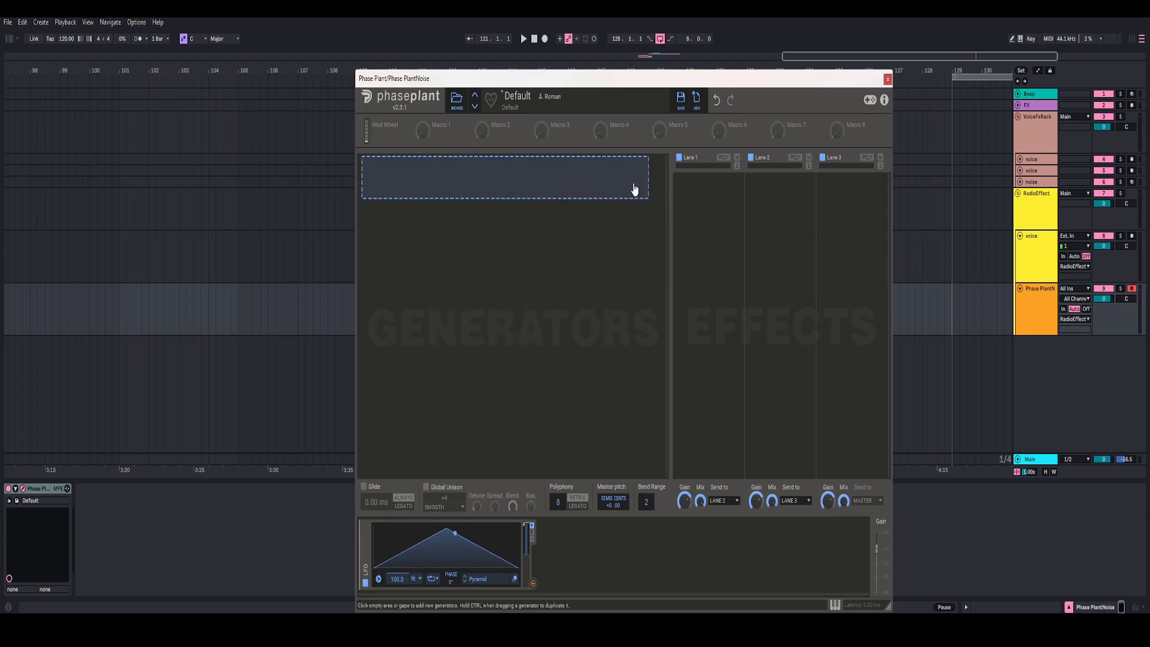
pyautogui.click(560, 191)
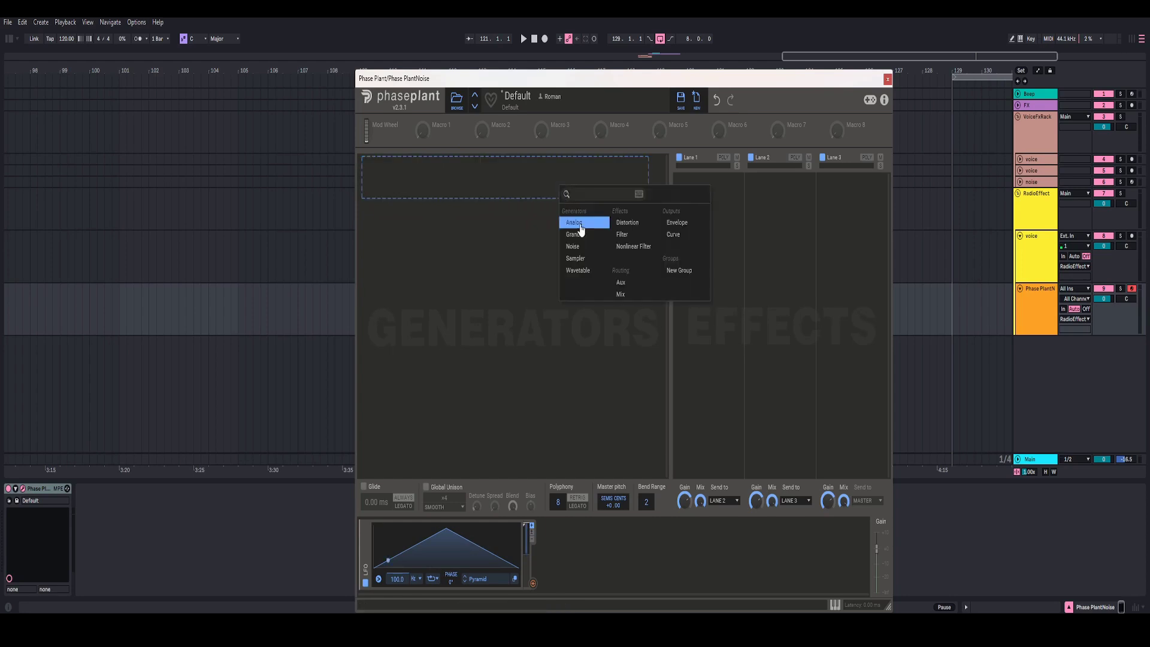
pyautogui.click(580, 250)
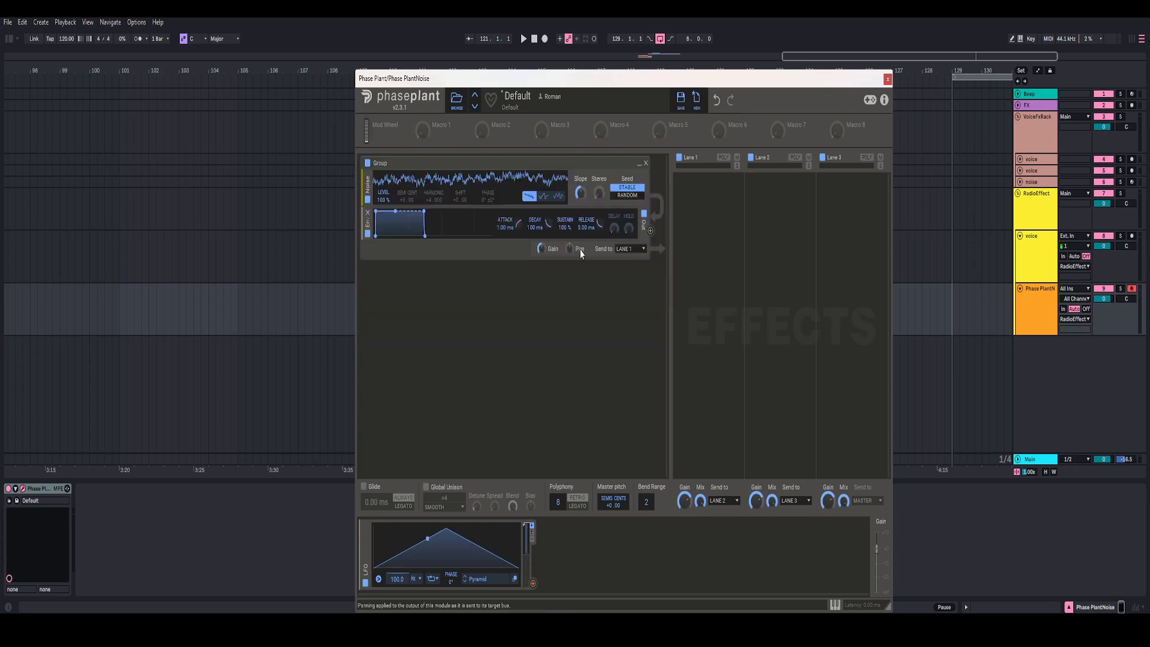
# Step: Set the noise gain to -inf dB and let the LFO modulate it
pyautogui.rightClick(541, 250)
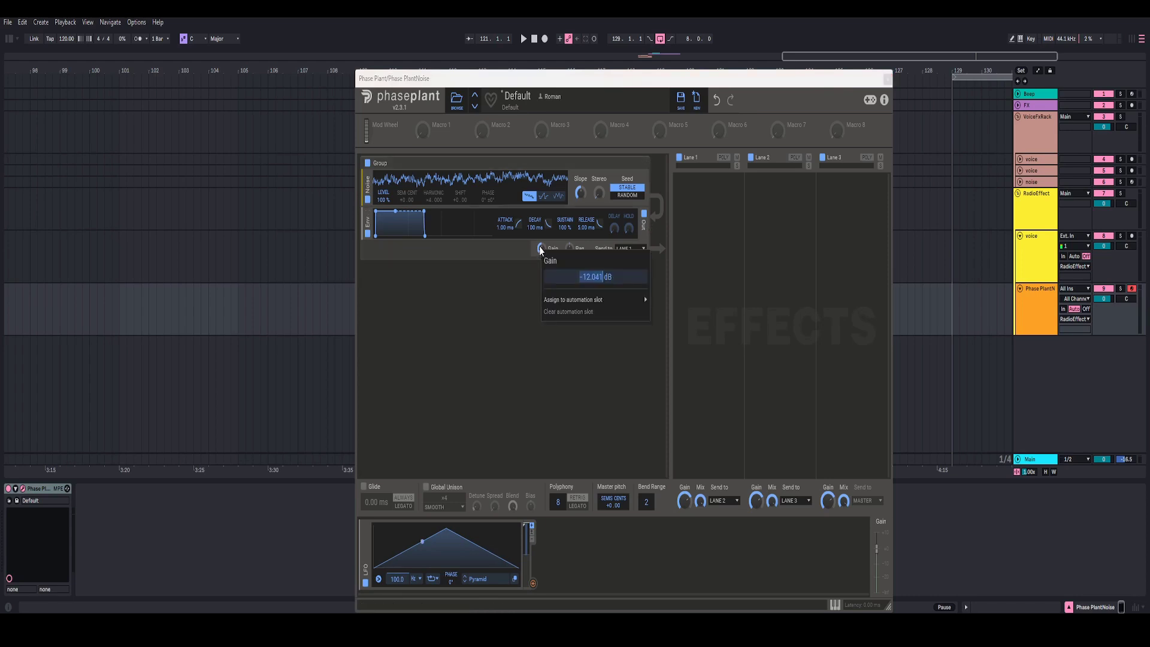
pyautogui.write('inf')
pyautogui.press('Return')
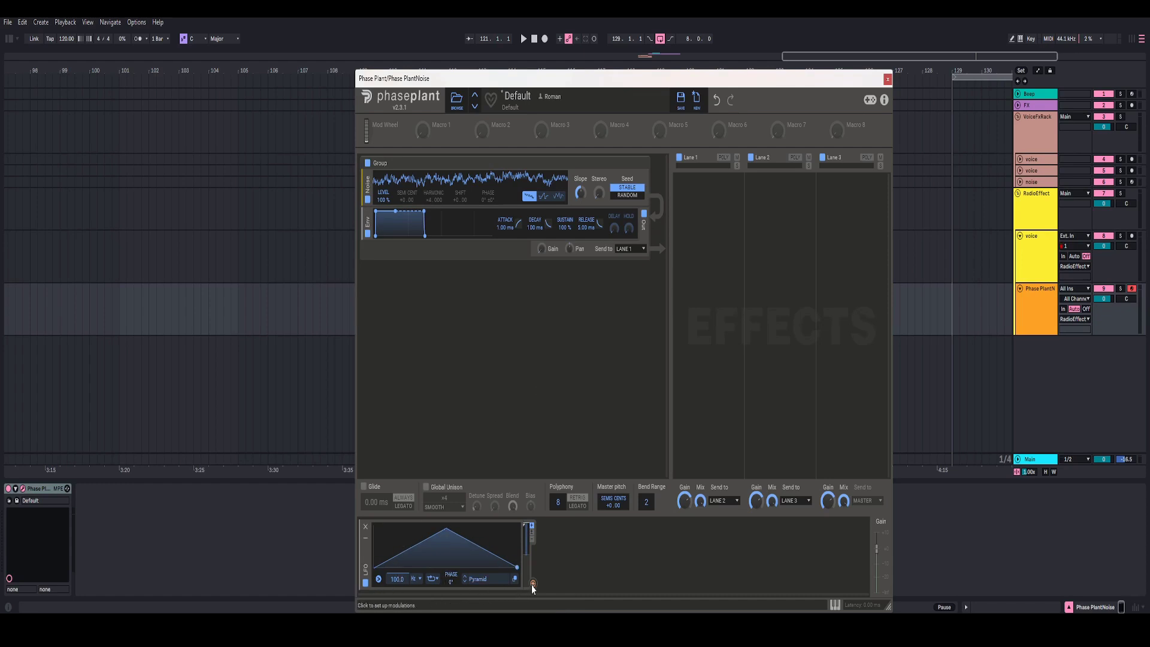
pyautogui.moveTo(533, 583); pyautogui.dragTo(548, 260)
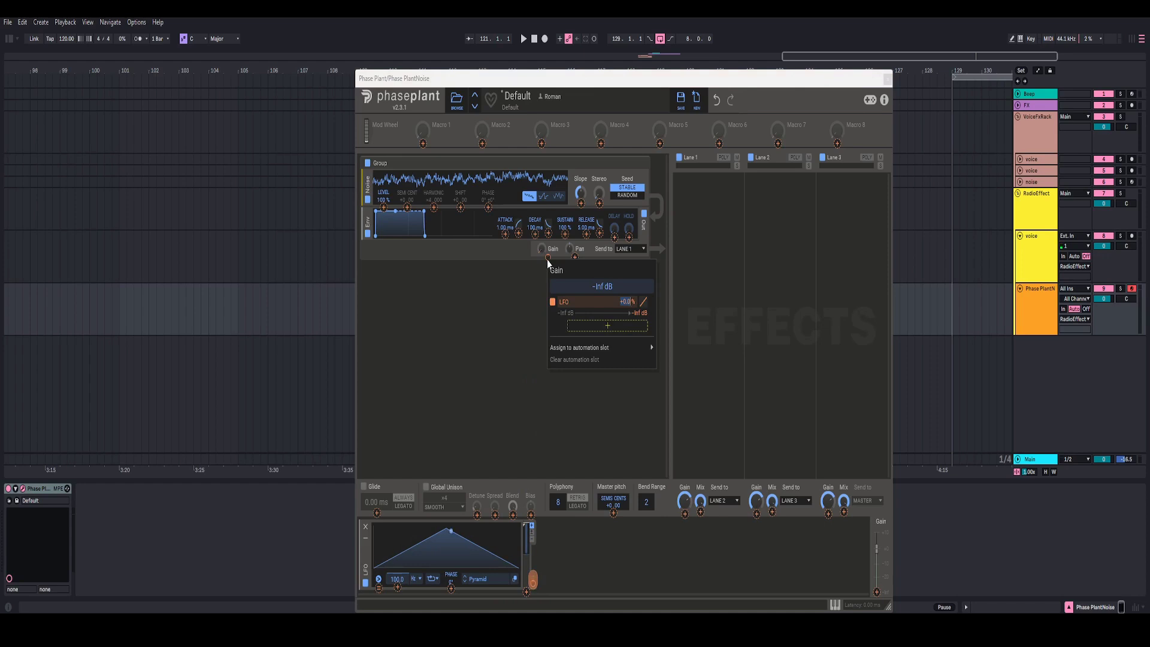
# Step: Add a high-pass Filter to Phase Plant's first effect lane
pyautogui.click(713, 230)
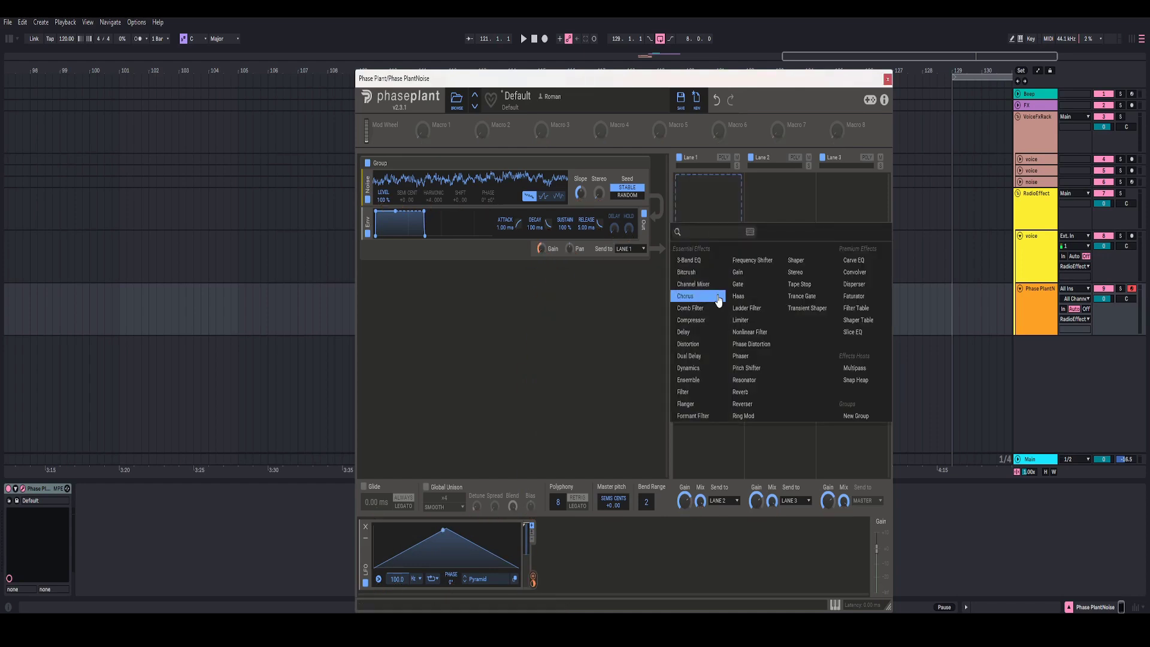
pyautogui.click(698, 393)
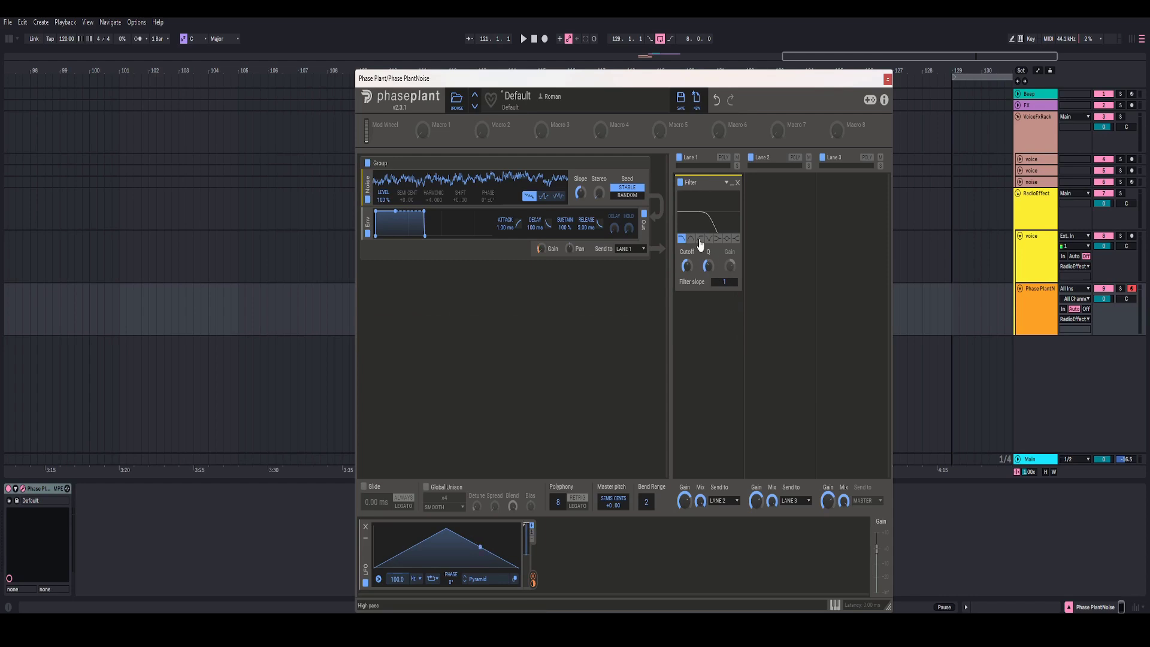
pyautogui.click(699, 240)
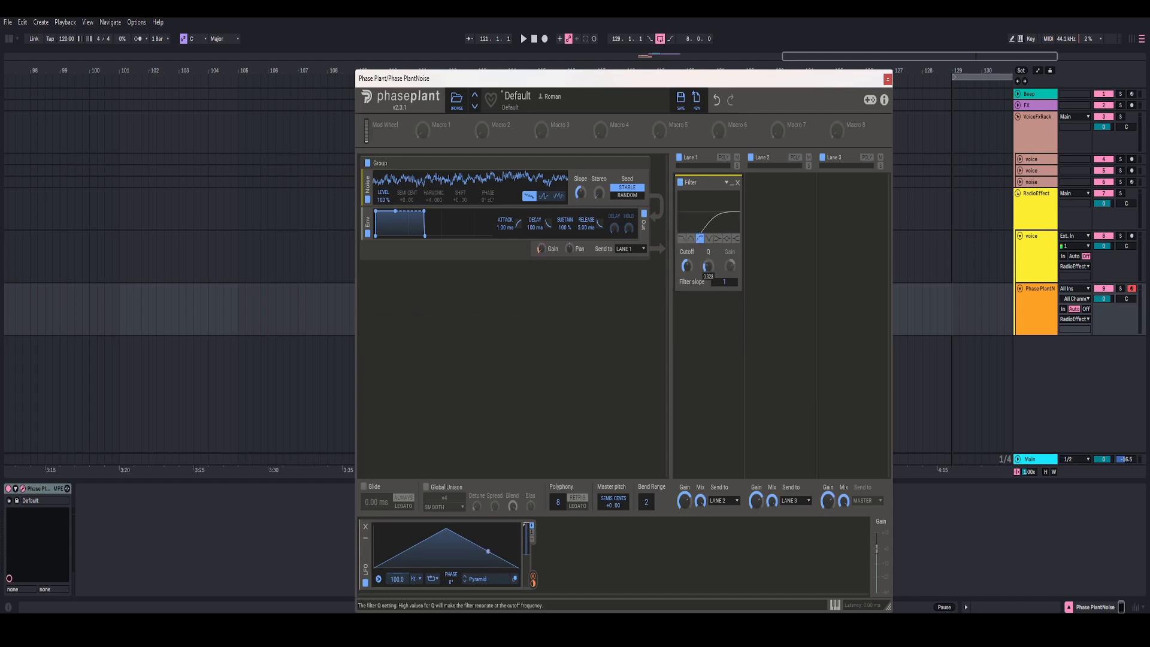
pyautogui.rightClick(687, 269)
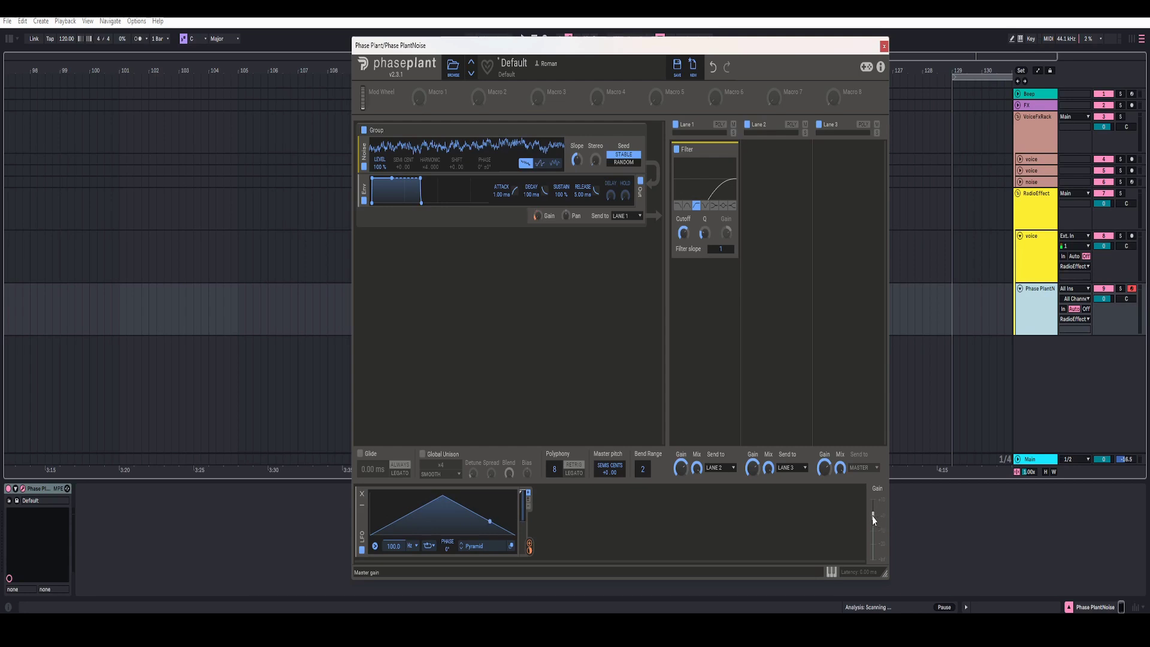
# Step: Set Phase Plant's master gain to -30 dB and close the plugin window
pyautogui.doubleClick(872, 515)
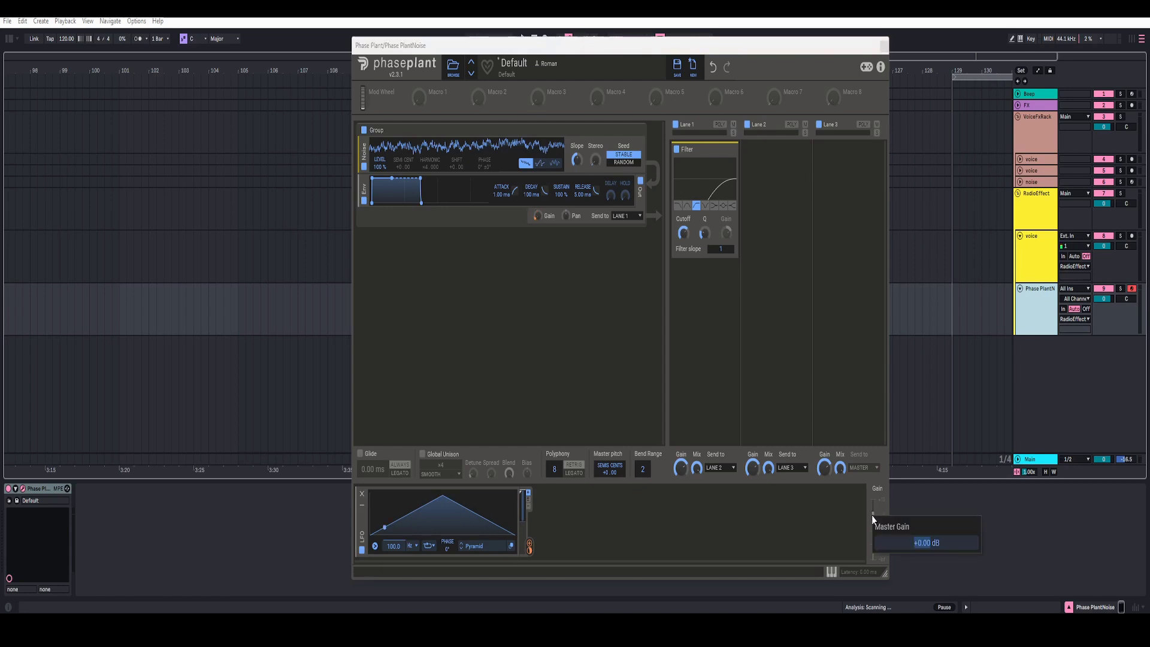
pyautogui.write('-30')
pyautogui.press('Return')
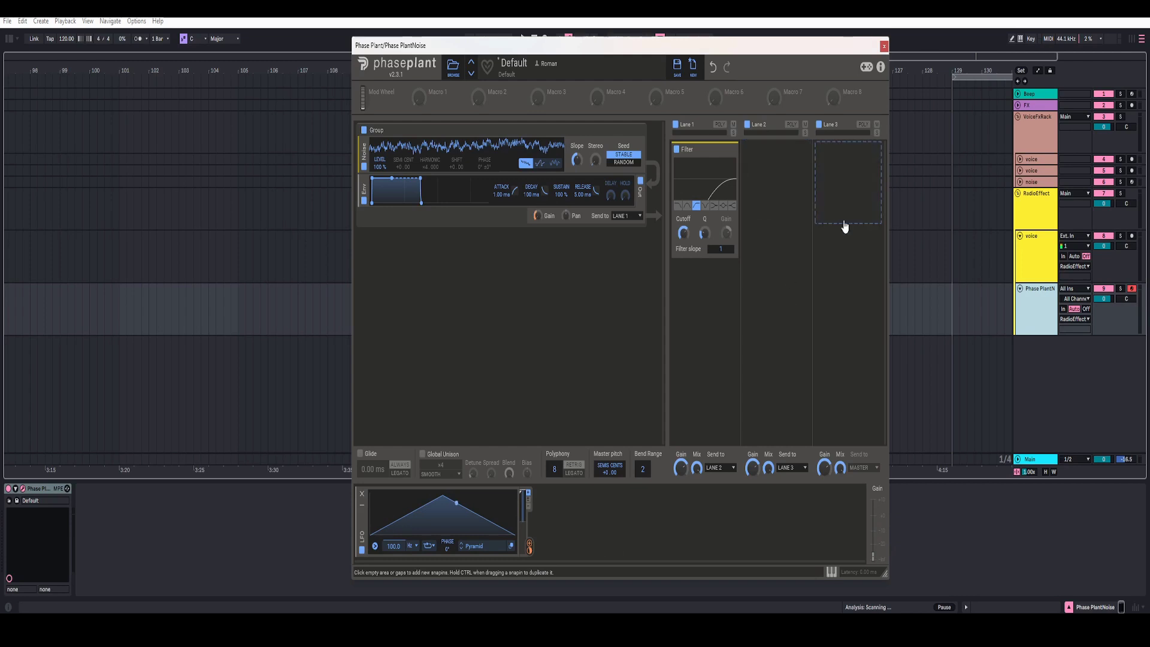
pyautogui.click(884, 48)
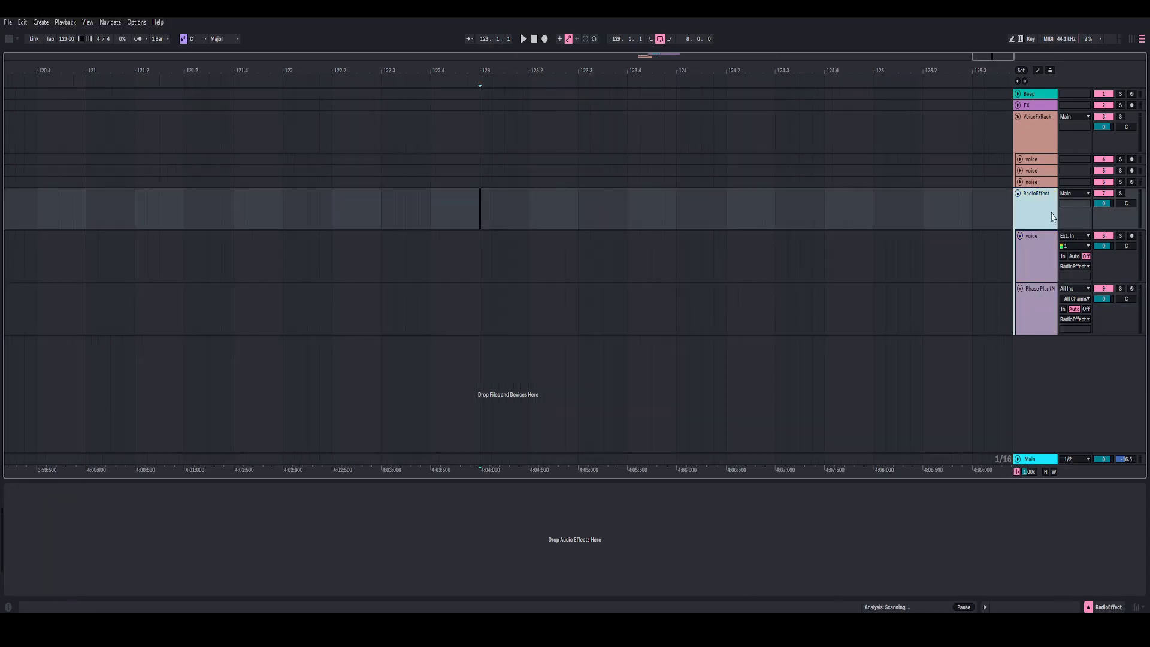
# Step: On the RadioEffect group, wrap the Overdrive in an effect rack and rename it
pyautogui.click(1045, 248)
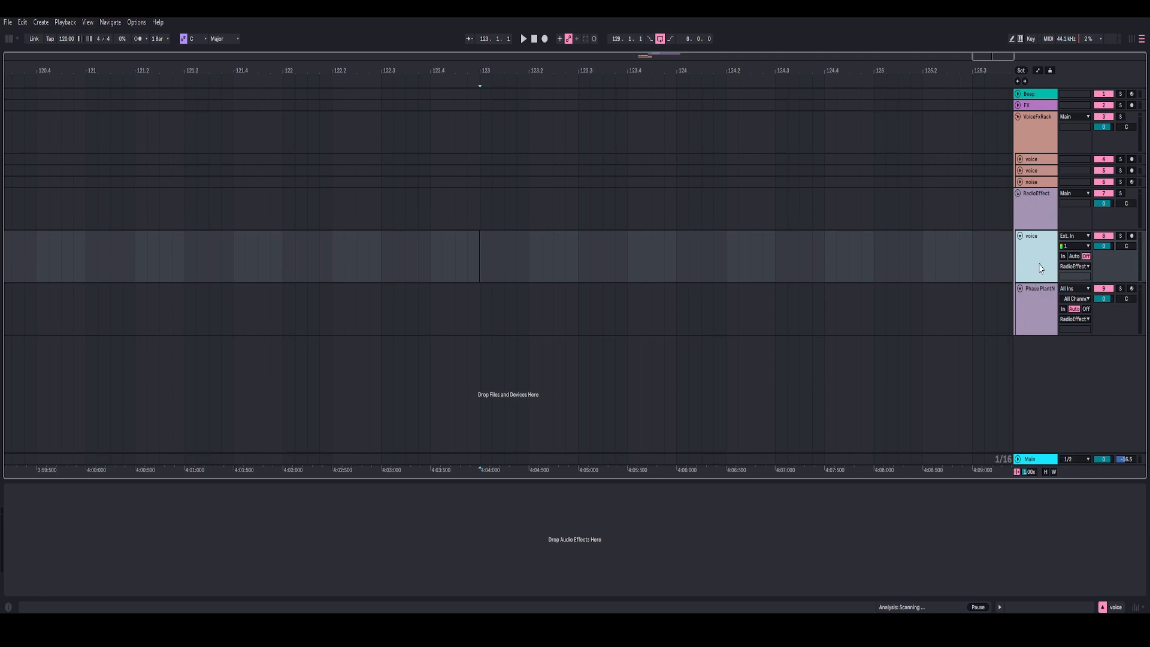
pyautogui.click(1041, 310)
pyautogui.click(1035, 224)
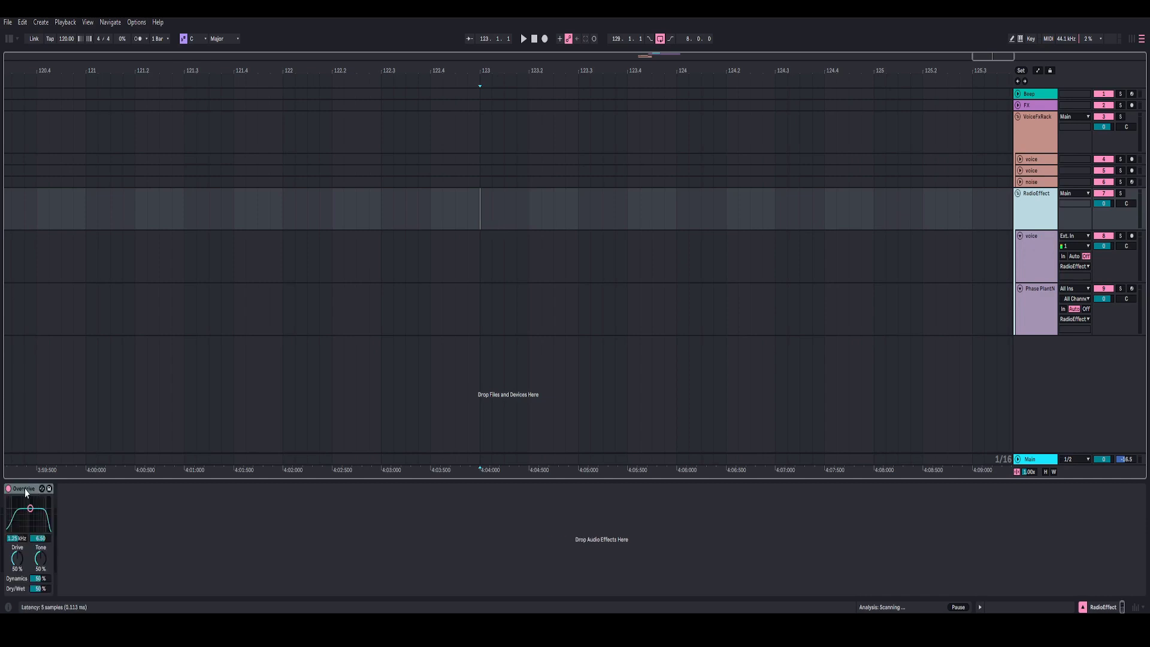
pyautogui.rightClick(25, 491)
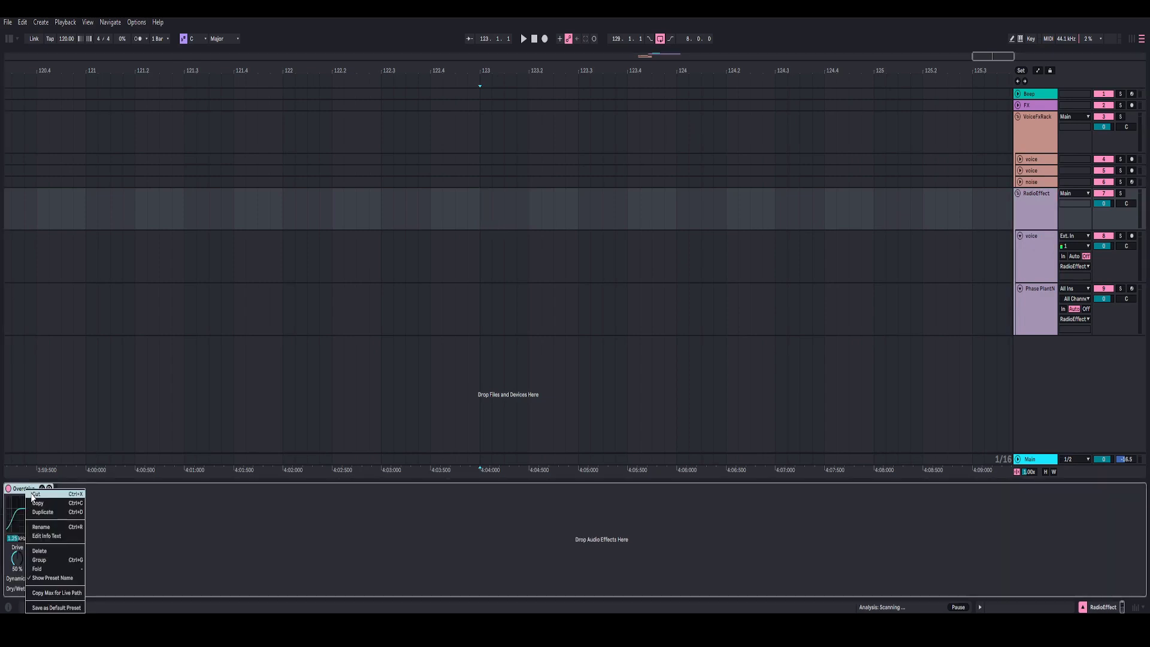
pyautogui.click(39, 560)
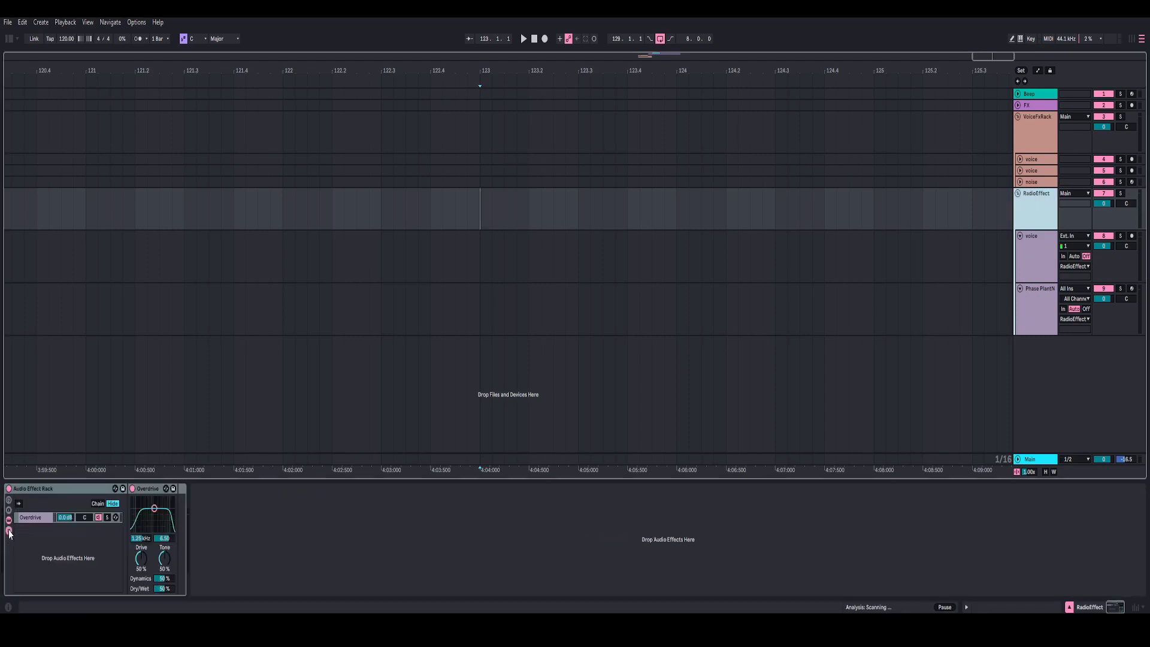
pyautogui.rightClick(49, 490)
# Step: Raise the Overdrive drive toward 71%, centre its band near 2 kHz with width 2.62
pyautogui.moveTo(141, 565); pyautogui.dragTo(141, 563)
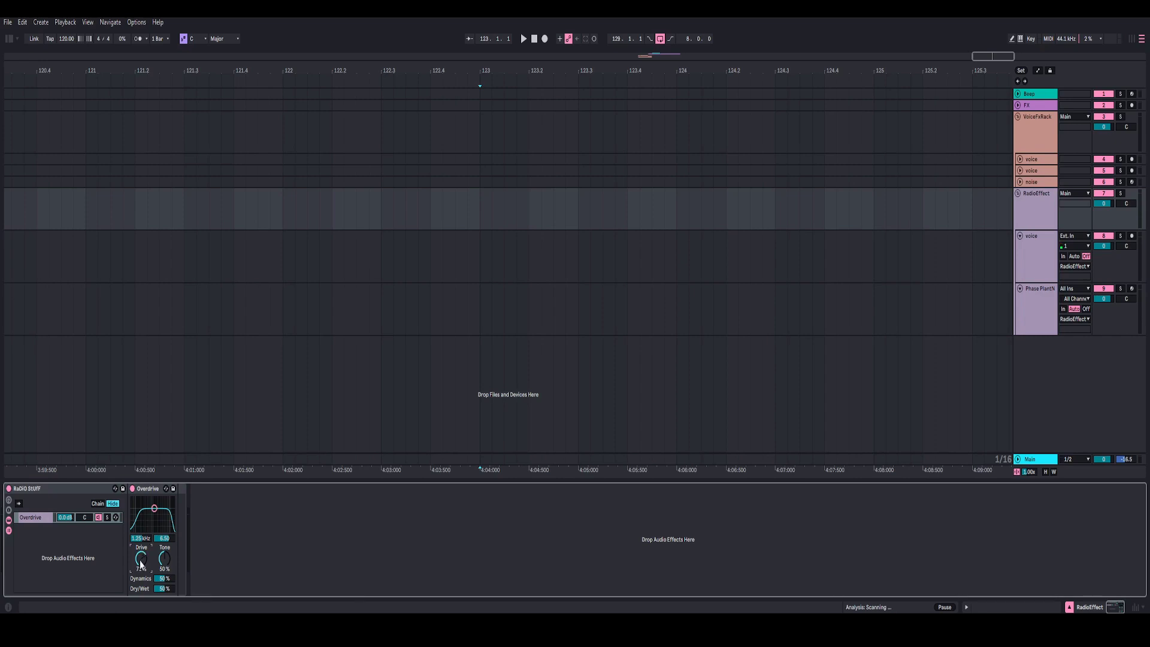
pyautogui.moveTo(141, 542); pyautogui.dragTo(140, 526)
pyautogui.click(165, 539)
pyautogui.write('2.62')
pyautogui.press('Return')
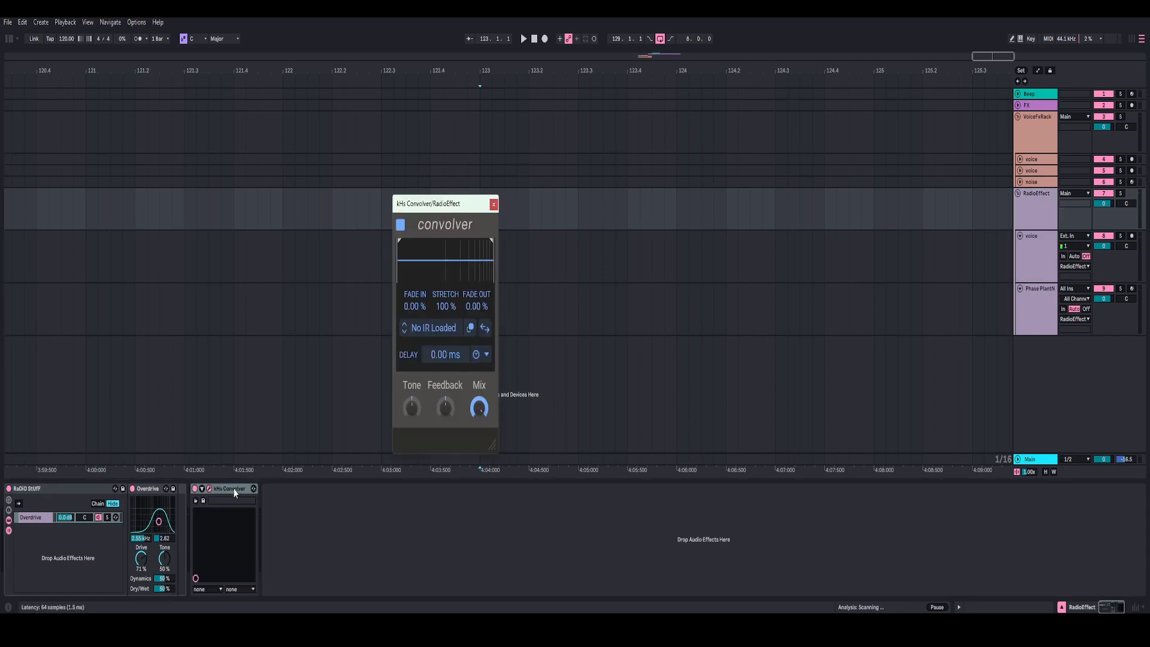
# Step: Load the Old Sedan impulse response into the kHs Convolver
pyautogui.click(234, 492)
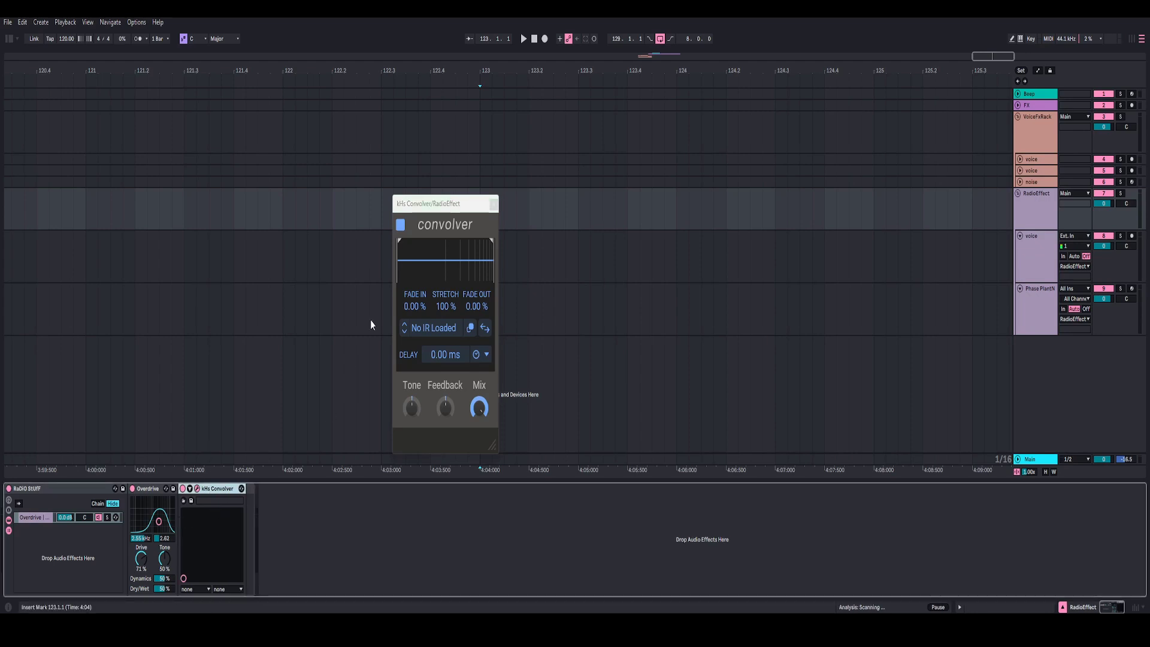
pyautogui.moveTo(446, 206); pyautogui.dragTo(454, 145)
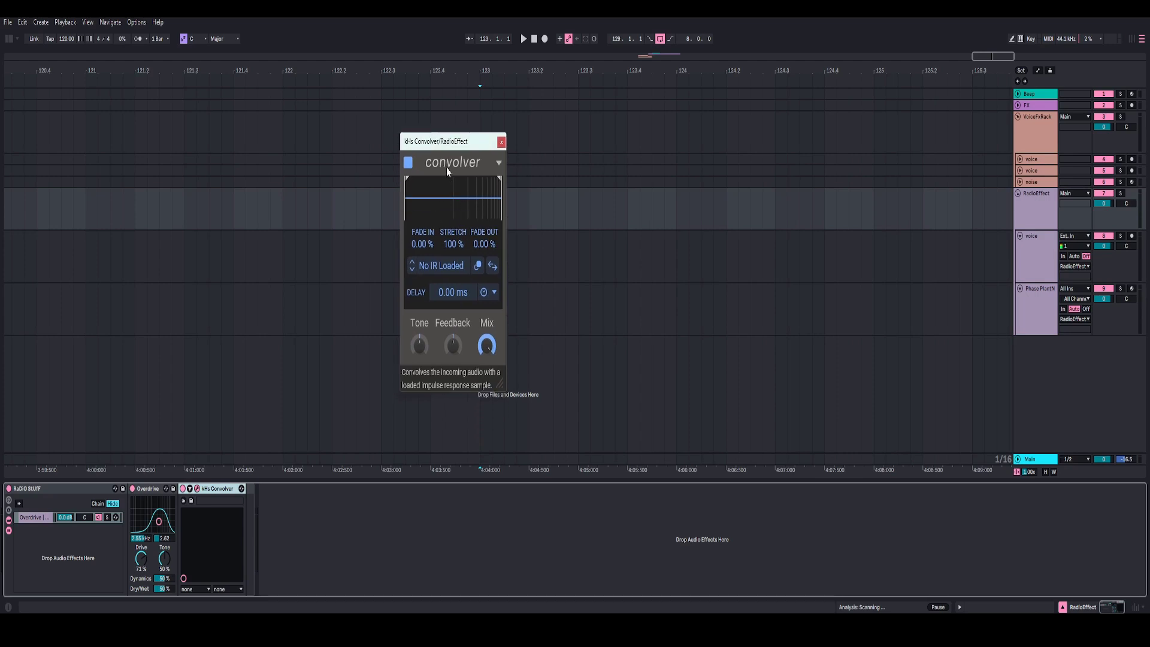
pyautogui.click(437, 270)
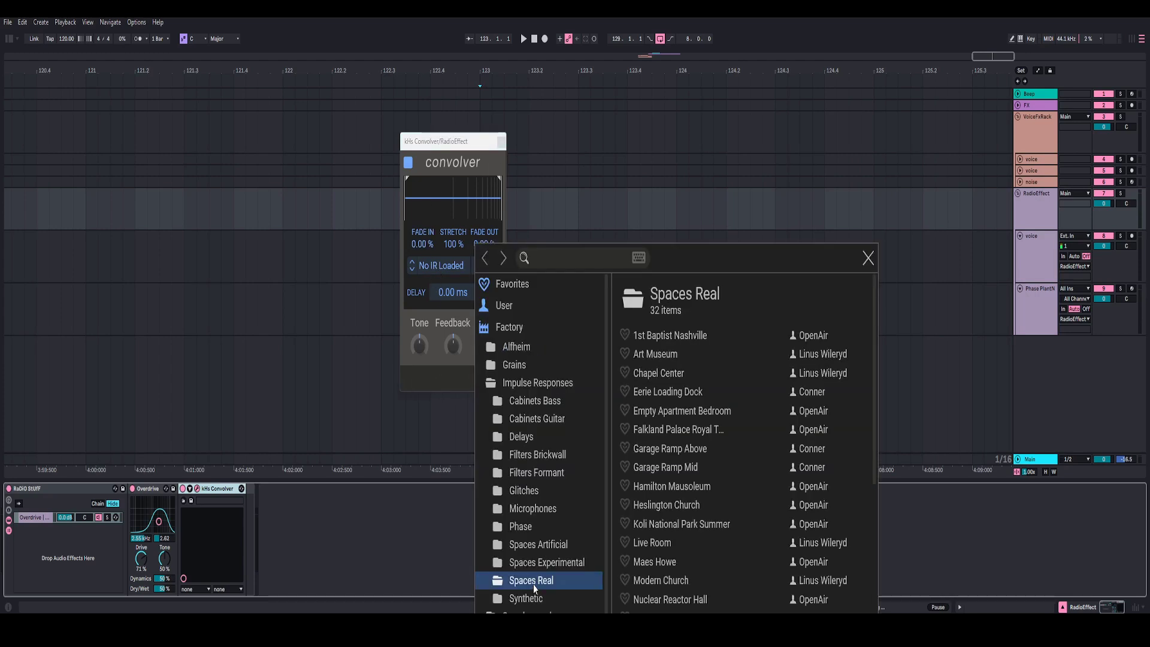
pyautogui.scroll(-3, 725, 525)
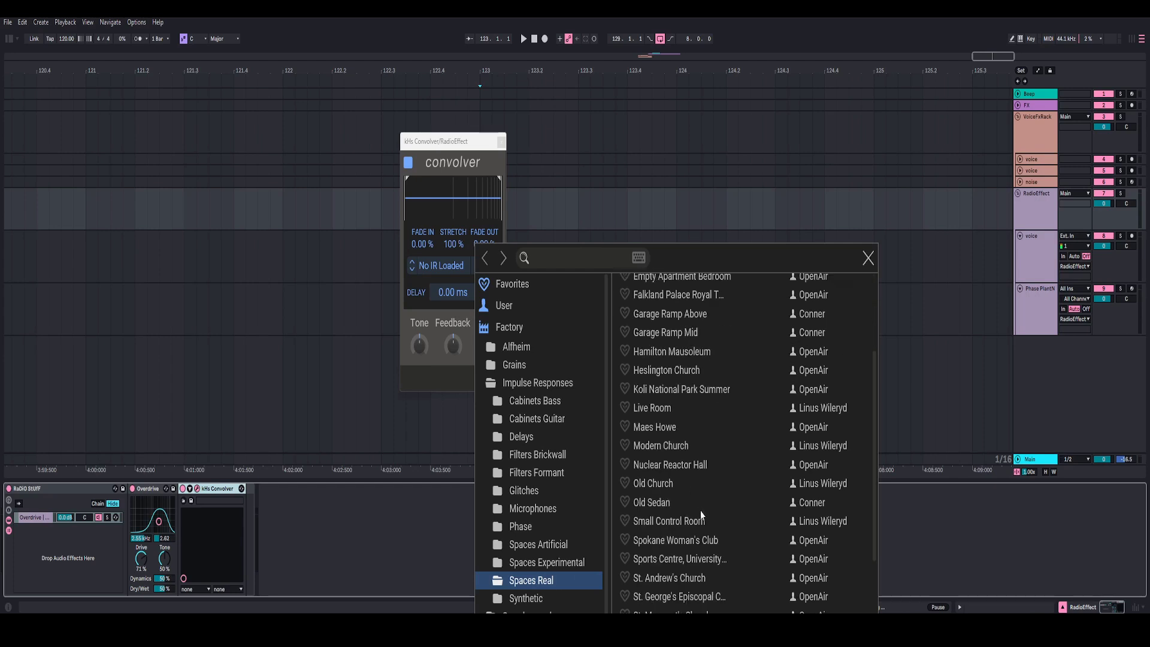
pyautogui.click(657, 504)
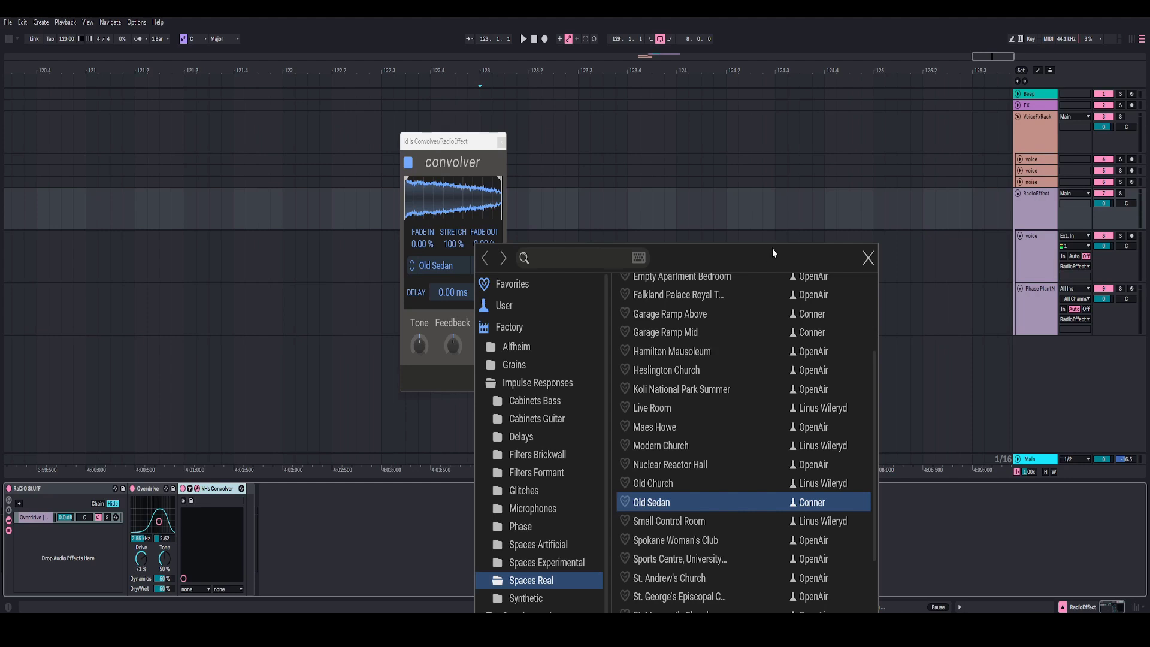
pyautogui.click(868, 258)
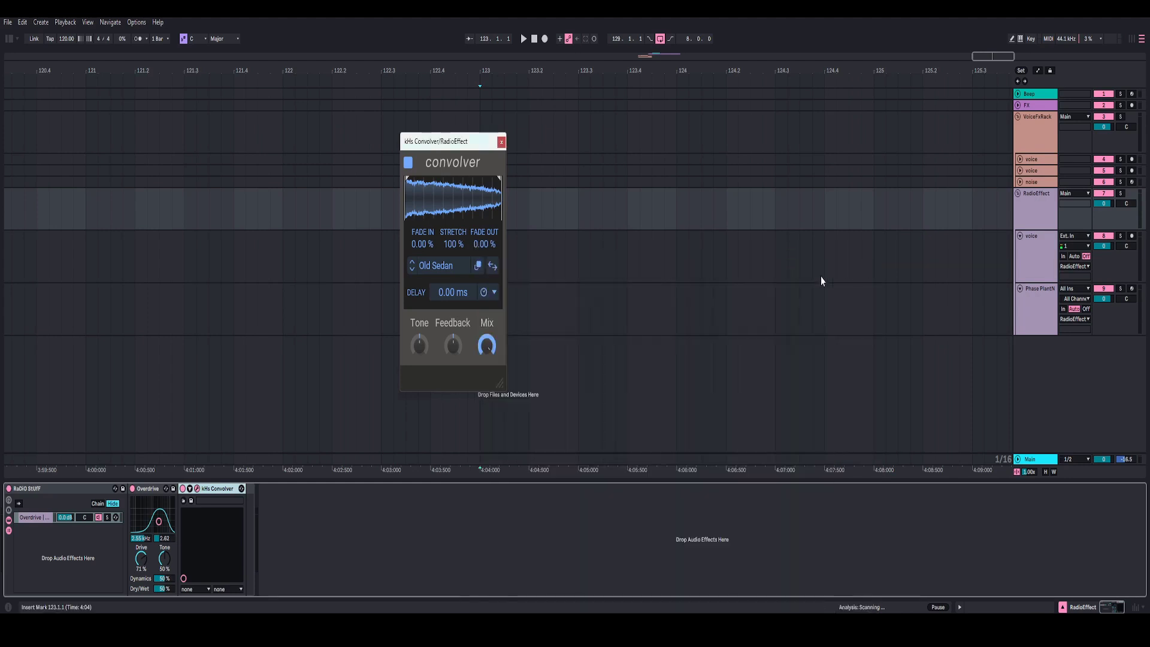
# Step: Set the convolver mix to 50% and close its window
pyautogui.doubleClick(488, 347)
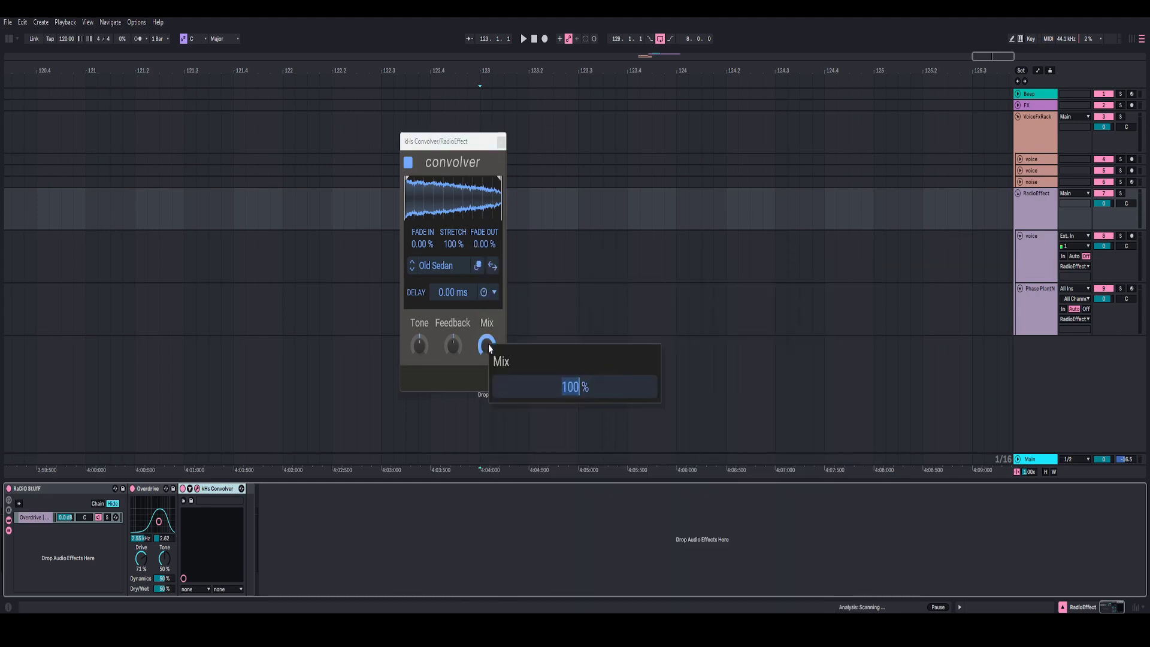
pyautogui.write('50')
pyautogui.press('Return')
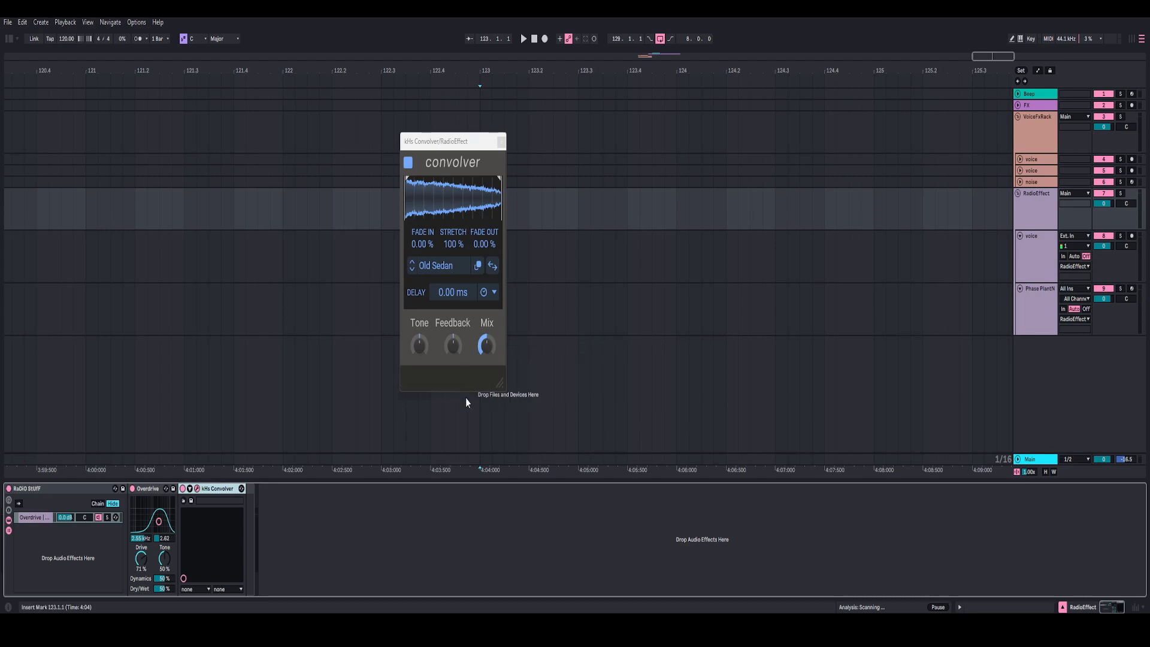
pyautogui.moveTo(472, 144); pyautogui.dragTo(251, 355)
pyautogui.click(279, 352)
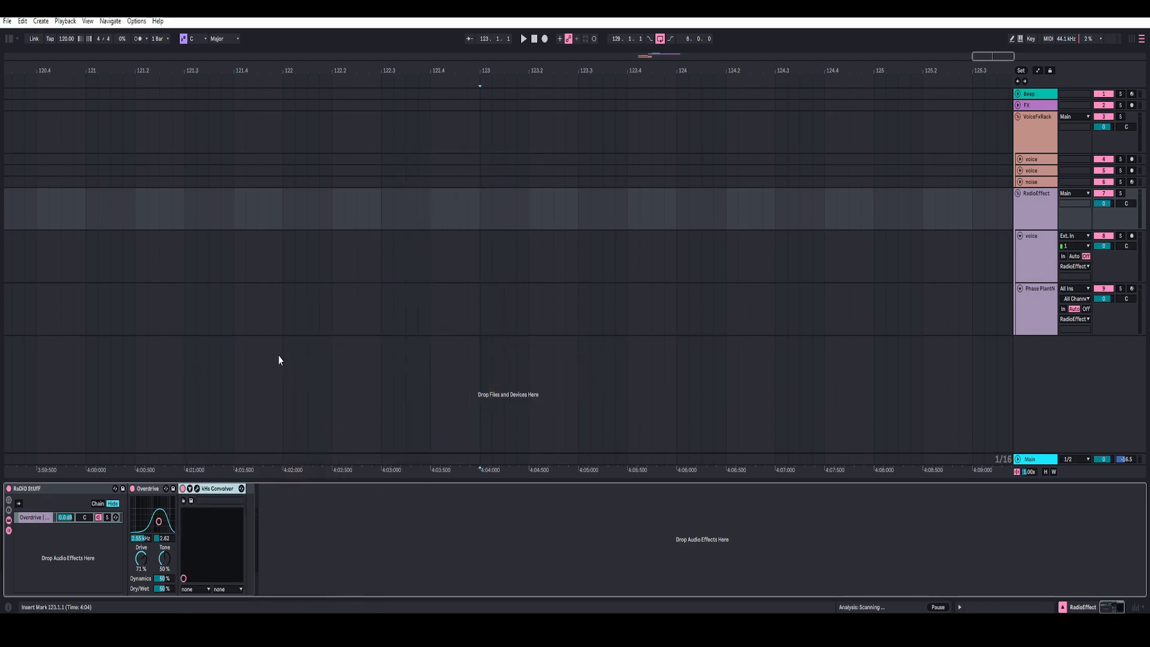
# Step: Make EQ Eight band 1 a low-cut filter at 500 Hz
pyautogui.click(624, 207)
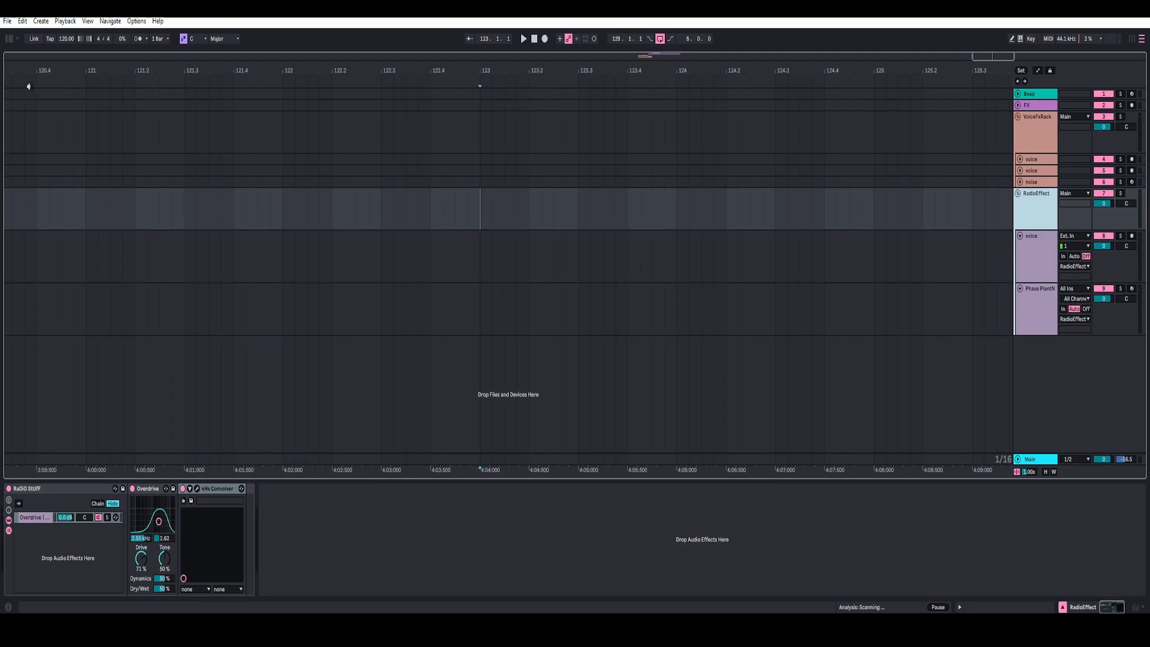
pyautogui.moveTo(311, 560); pyautogui.dragTo(285, 530)
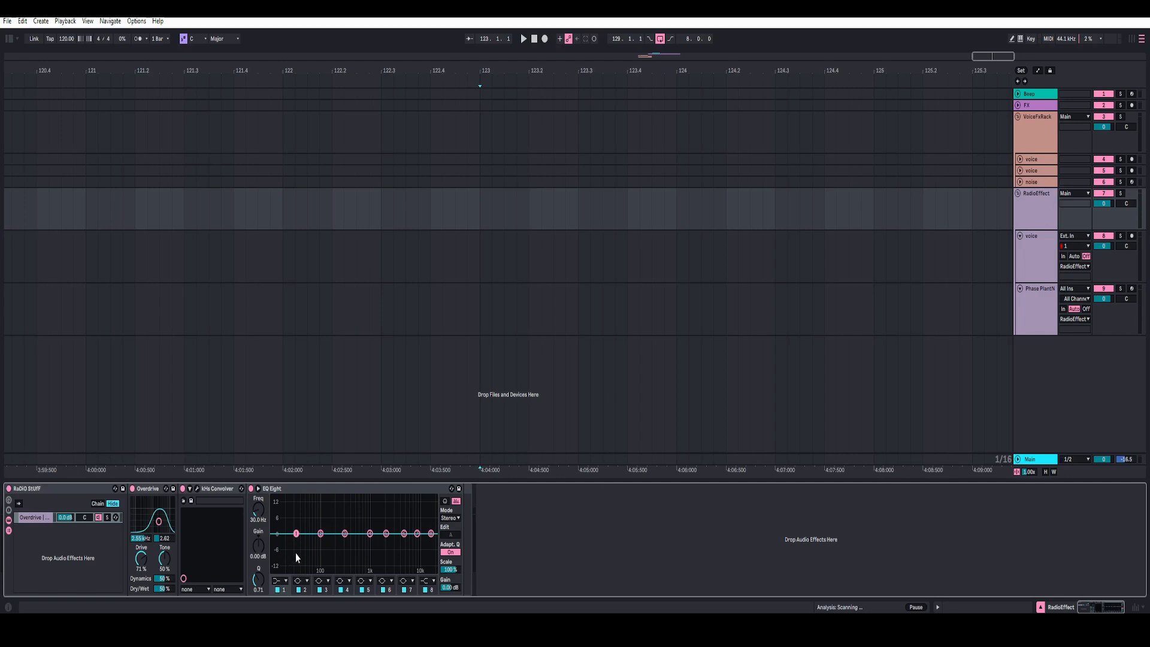
pyautogui.click(279, 581)
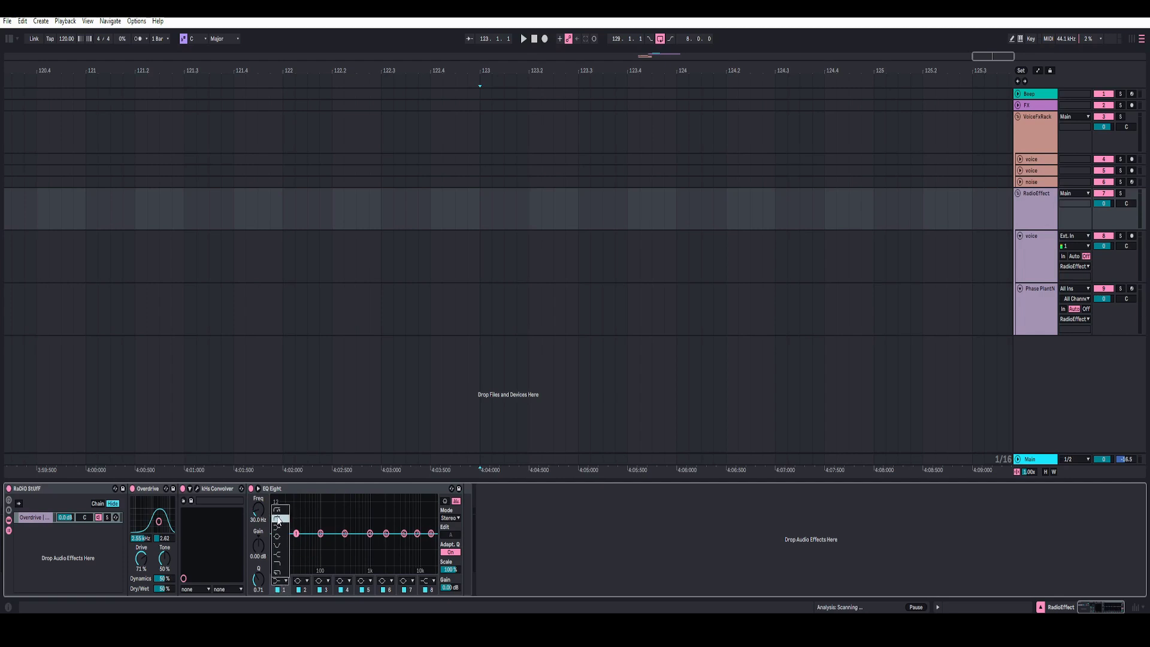
pyautogui.click(278, 518)
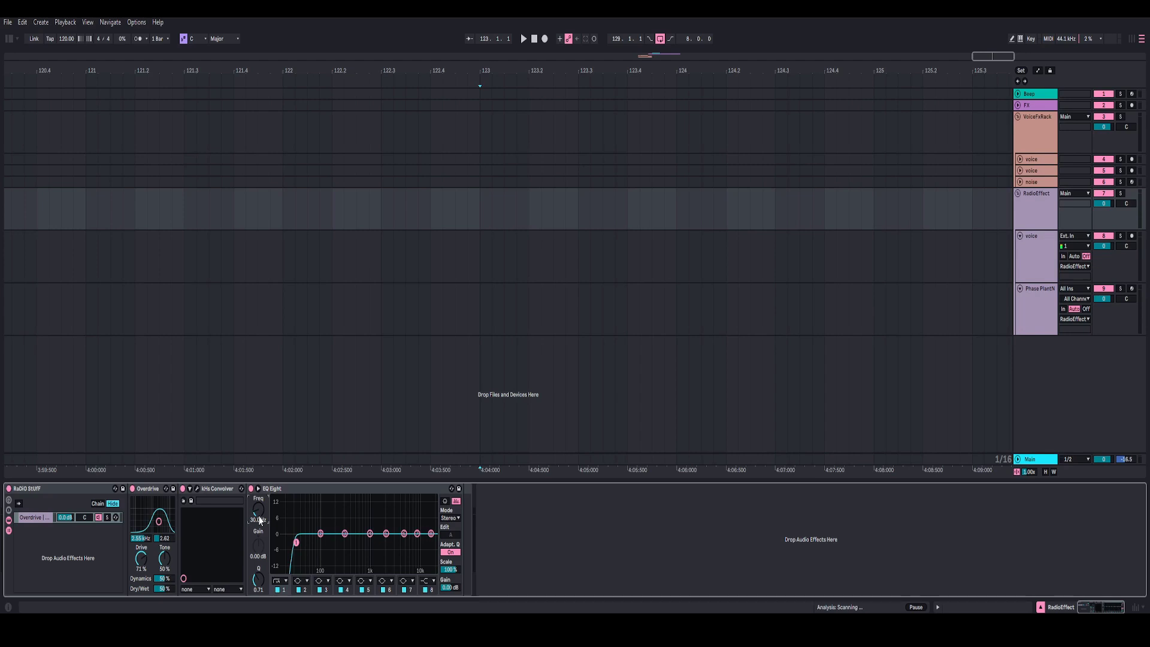
pyautogui.click(259, 520)
pyautogui.write('500')
pyautogui.press('Return')
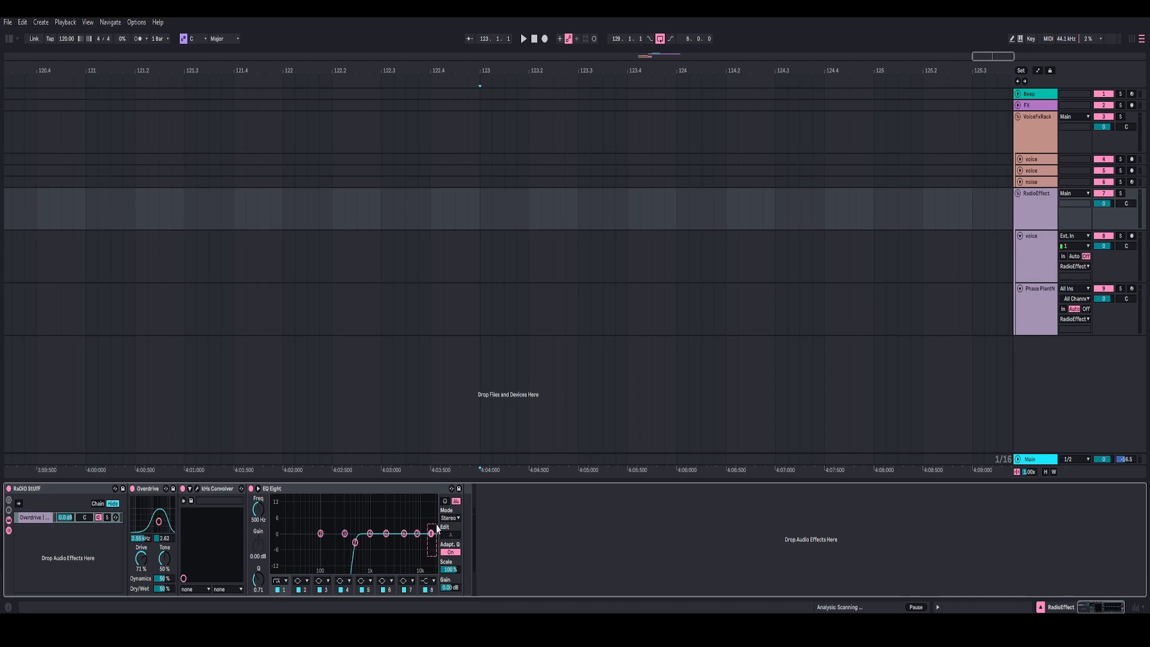
# Step: Make band 8 a high-cut at 5700 Hz and slightly boost band 5 near 2.2 kHz
pyautogui.click(429, 581)
pyautogui.click(431, 582)
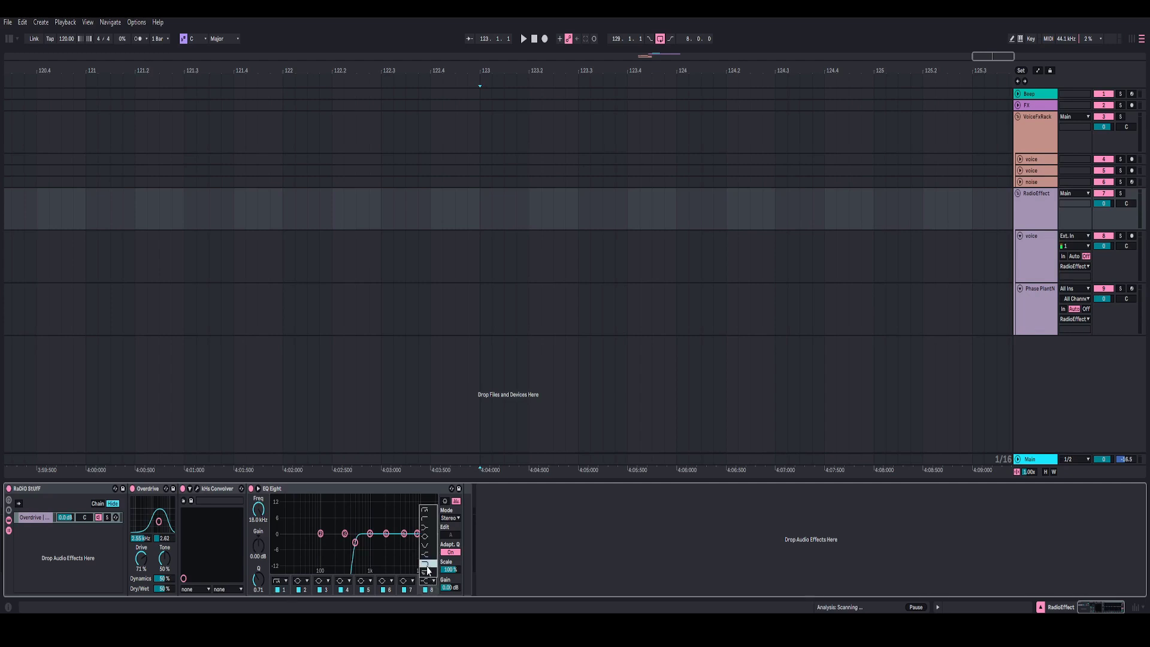
pyautogui.click(425, 574)
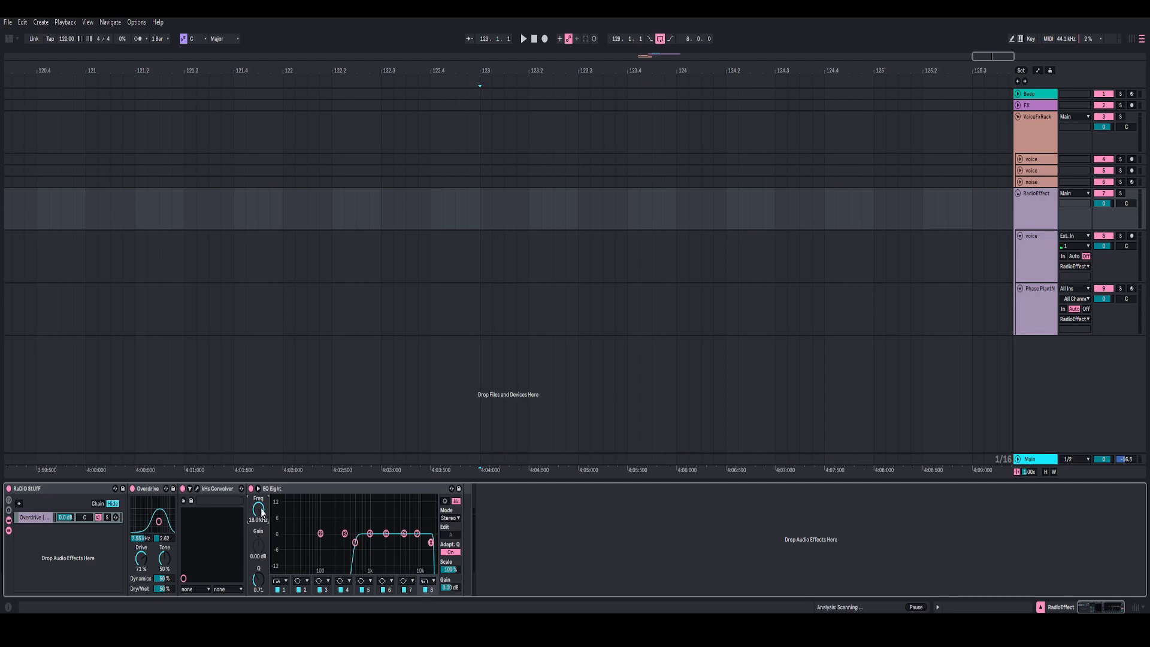
pyautogui.click(262, 512)
pyautogui.write('5700')
pyautogui.press('Return')
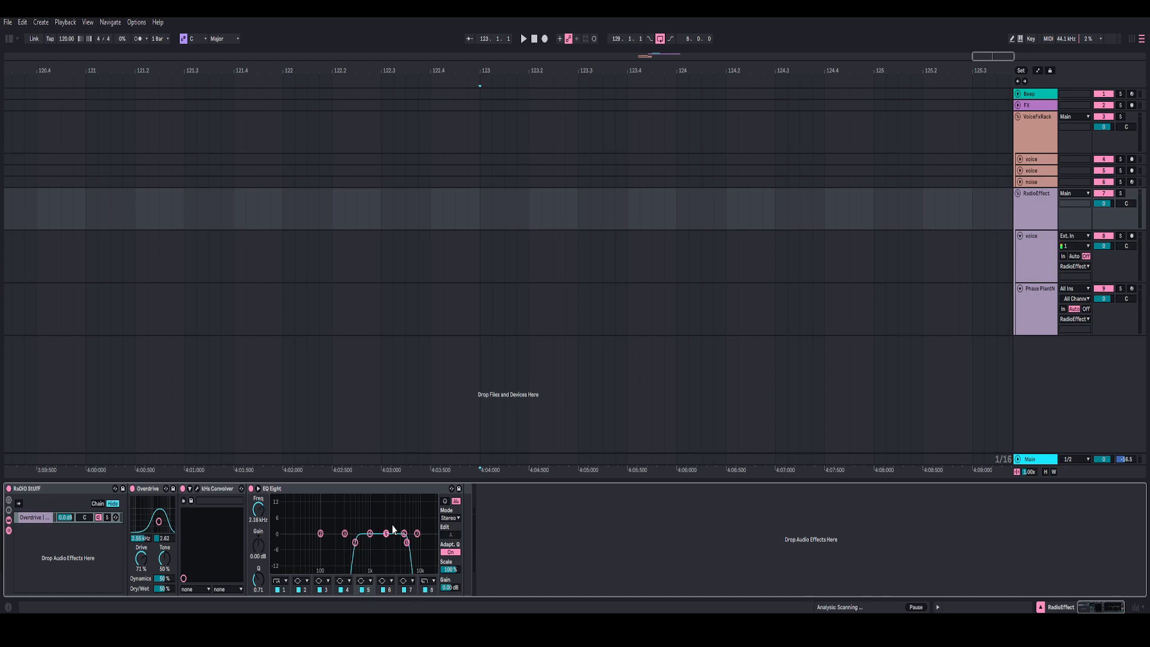
pyautogui.moveTo(387, 535); pyautogui.dragTo(387, 531)
# Step: Record-arm the voice track, set its monitoring to Auto, and select the RadioEffect group
pyautogui.click(1132, 239)
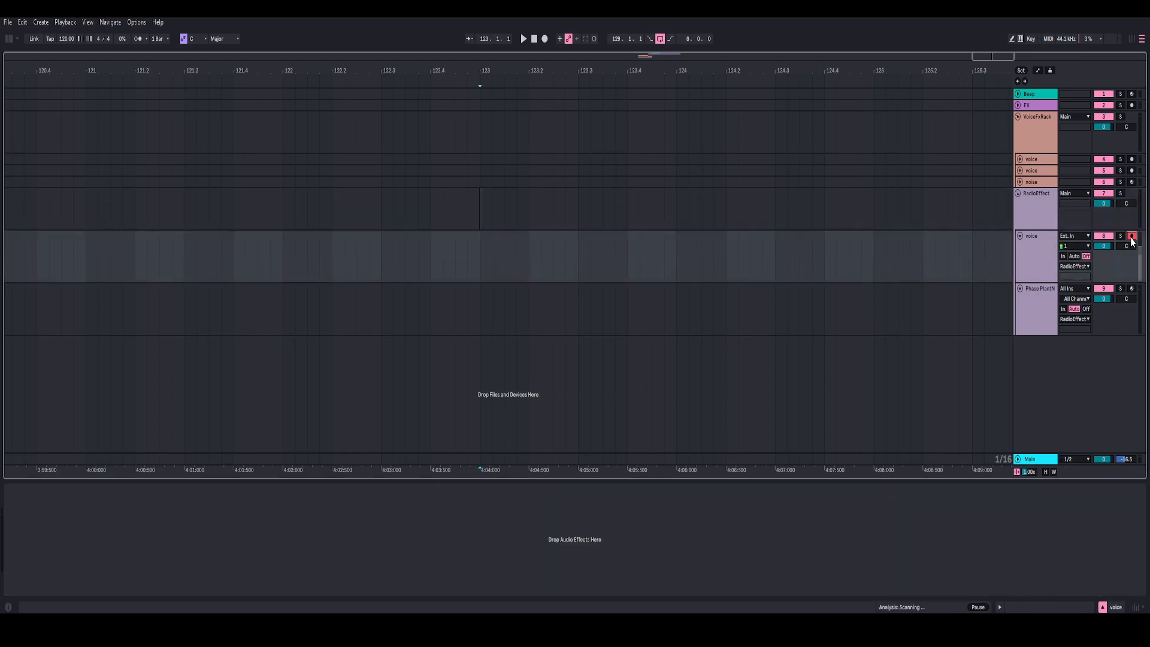
pyautogui.click(1074, 257)
pyautogui.click(1033, 222)
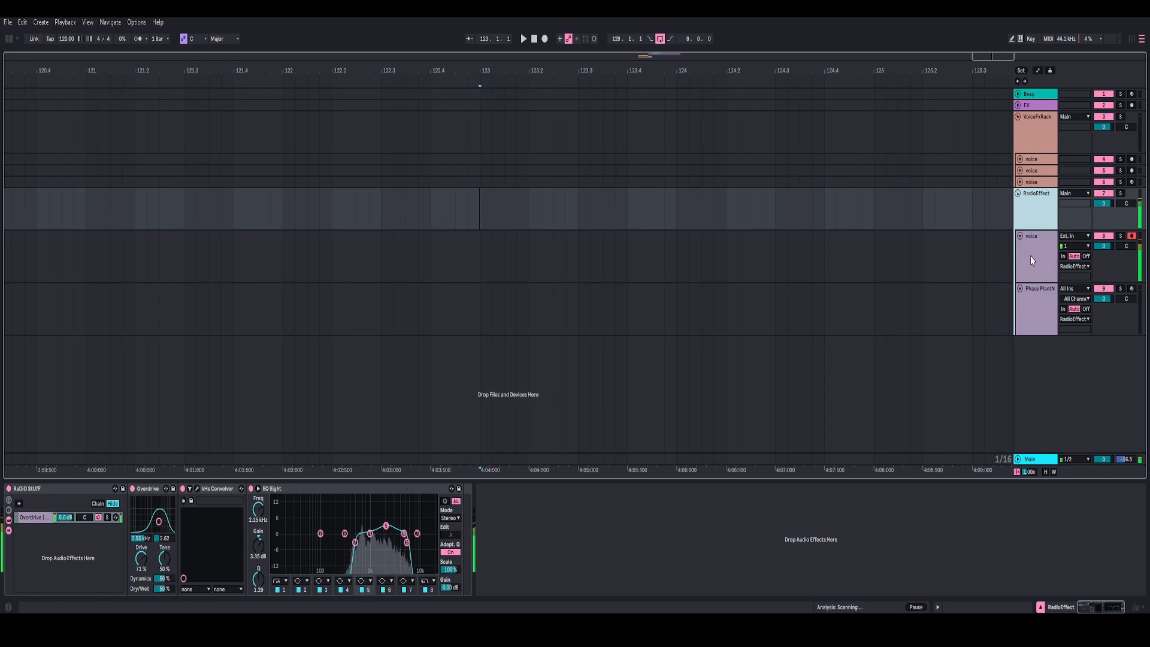
pyautogui.click(1033, 218)
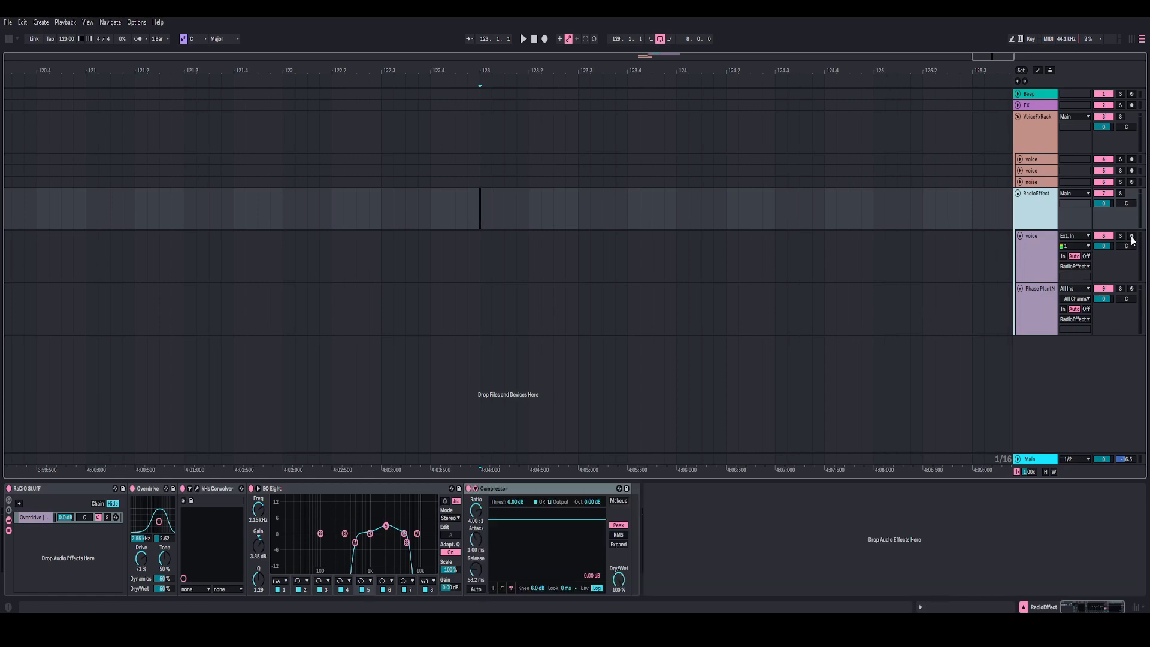
# Step: Record-arm the voice track and bring up the RadioEffect chain with the Compressor
pyautogui.click(1132, 237)
pyautogui.click(1029, 220)
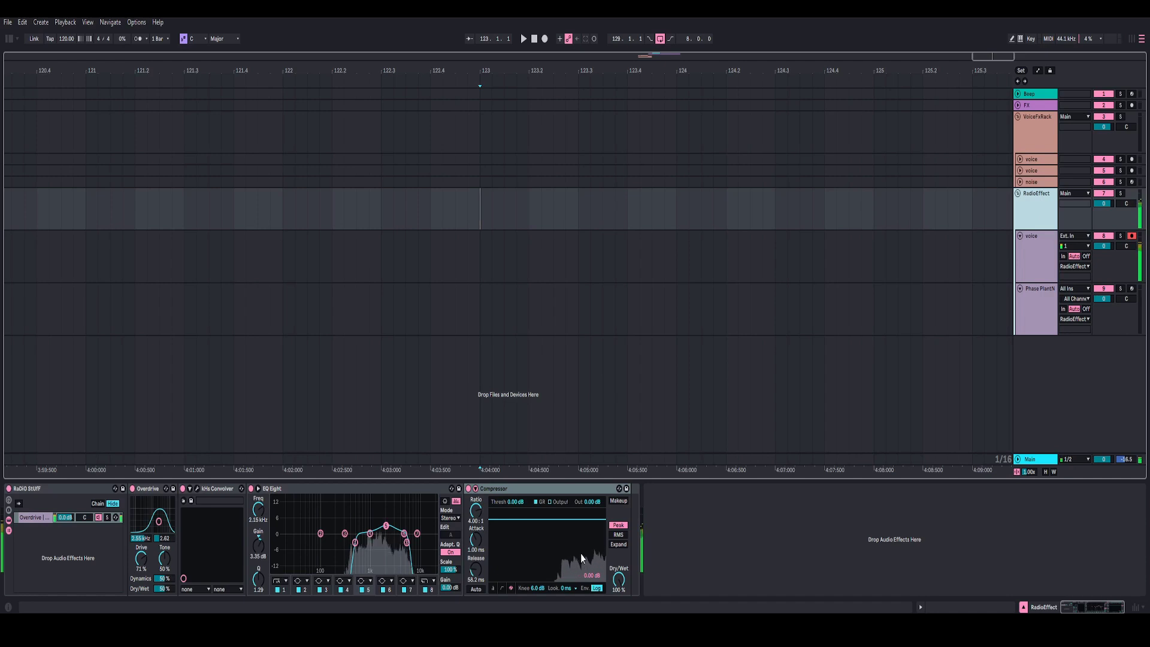
pyautogui.click(1131, 237)
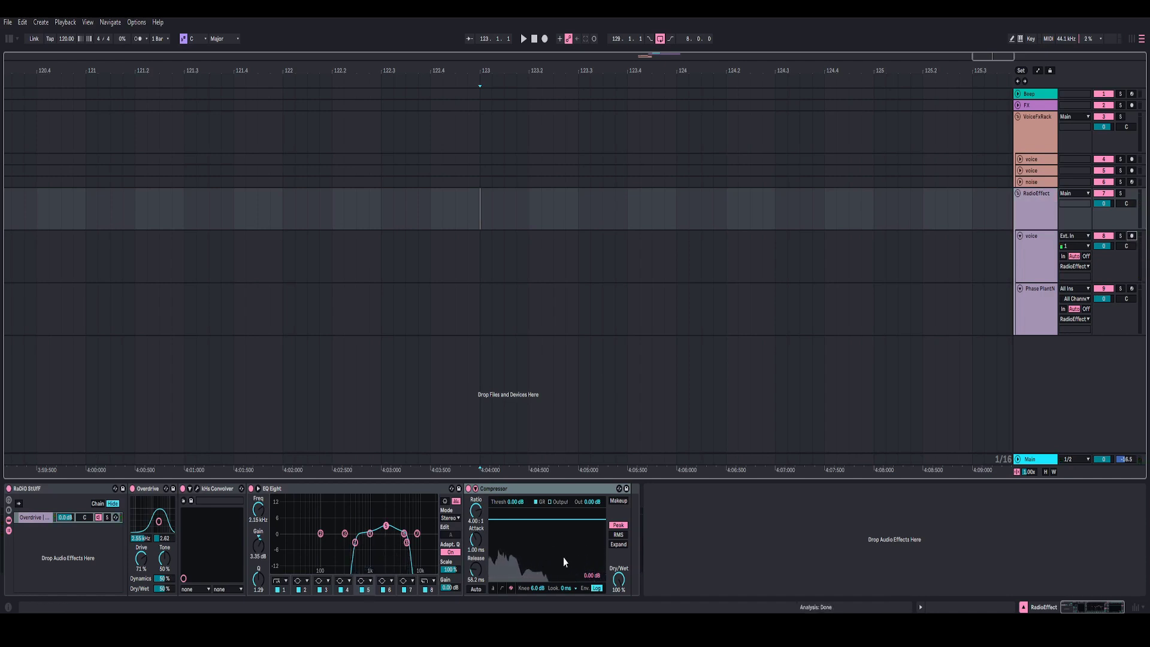
pyautogui.click(1131, 235)
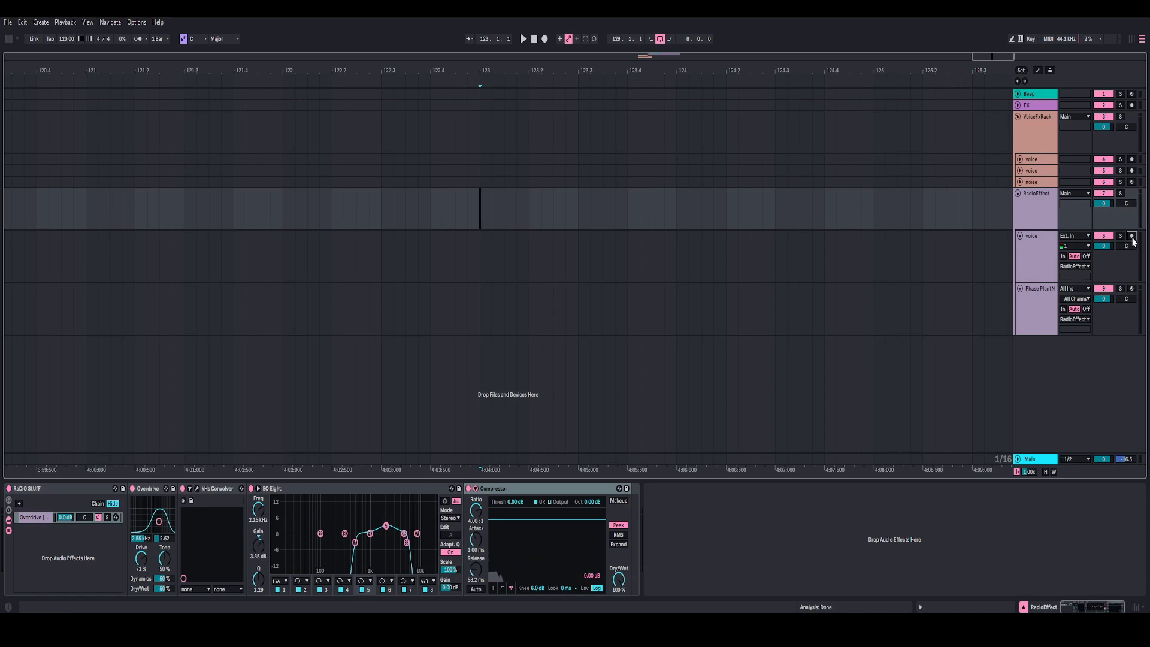
pyautogui.click(1019, 238)
pyautogui.click(1040, 213)
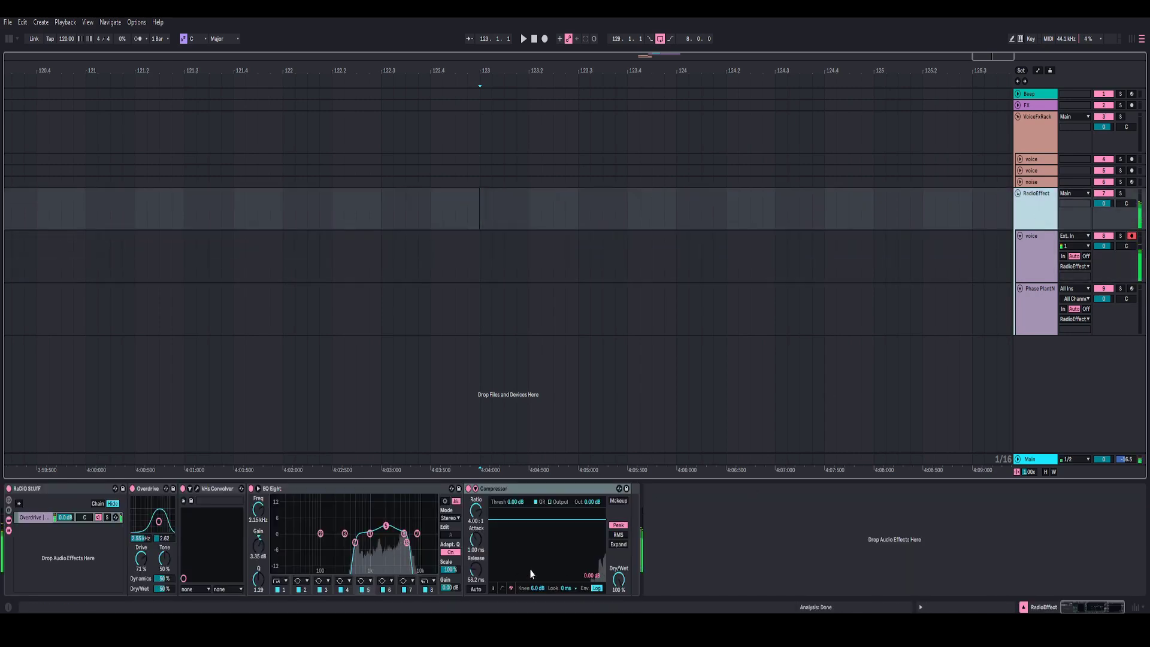
# Step: Set the Compressor threshold to -25 dB and its output gain to 4 dB
pyautogui.moveTo(517, 503); pyautogui.dragTo(518, 537)
pyautogui.click(1131, 235)
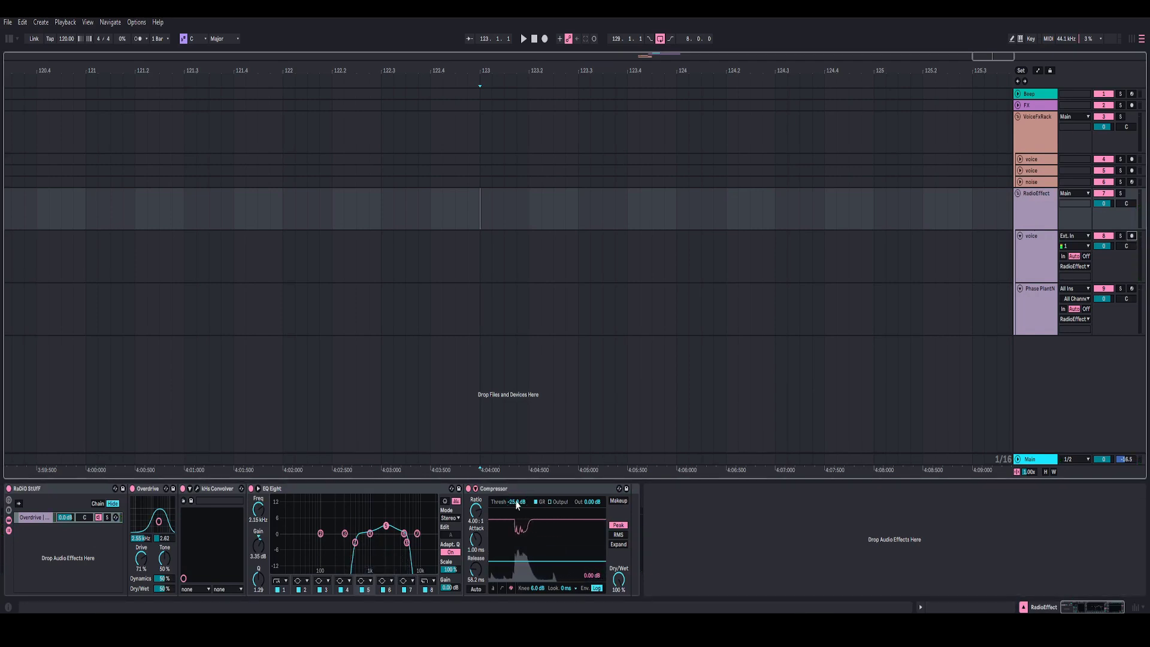
pyautogui.click(516, 502)
pyautogui.write('-25')
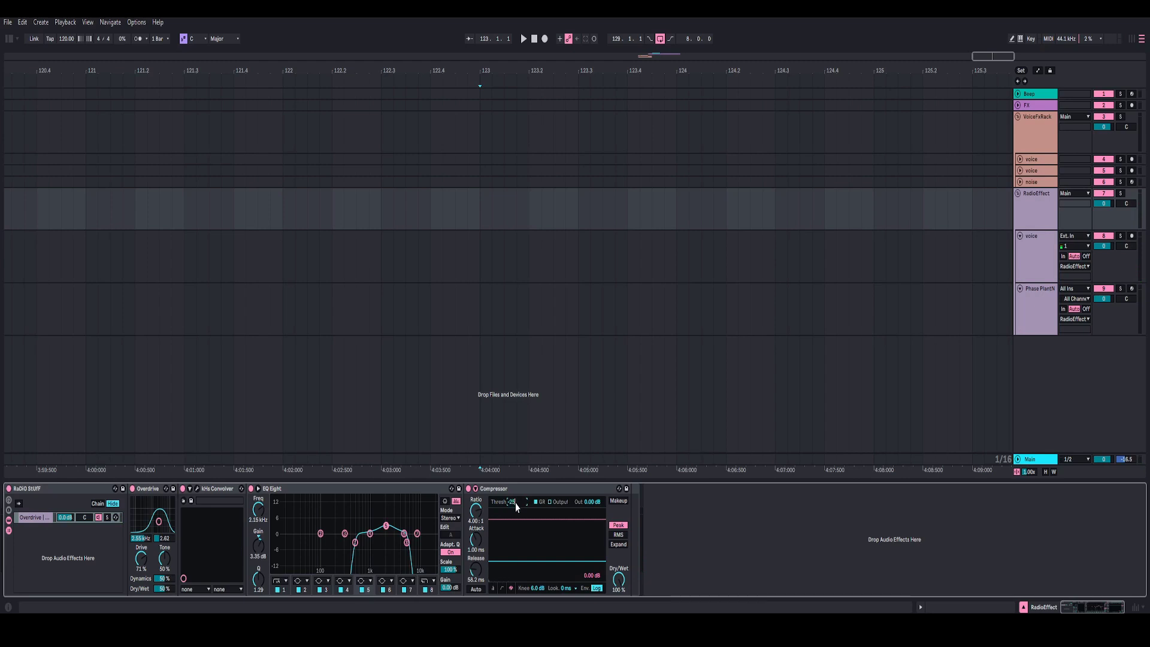
pyautogui.press('Return')
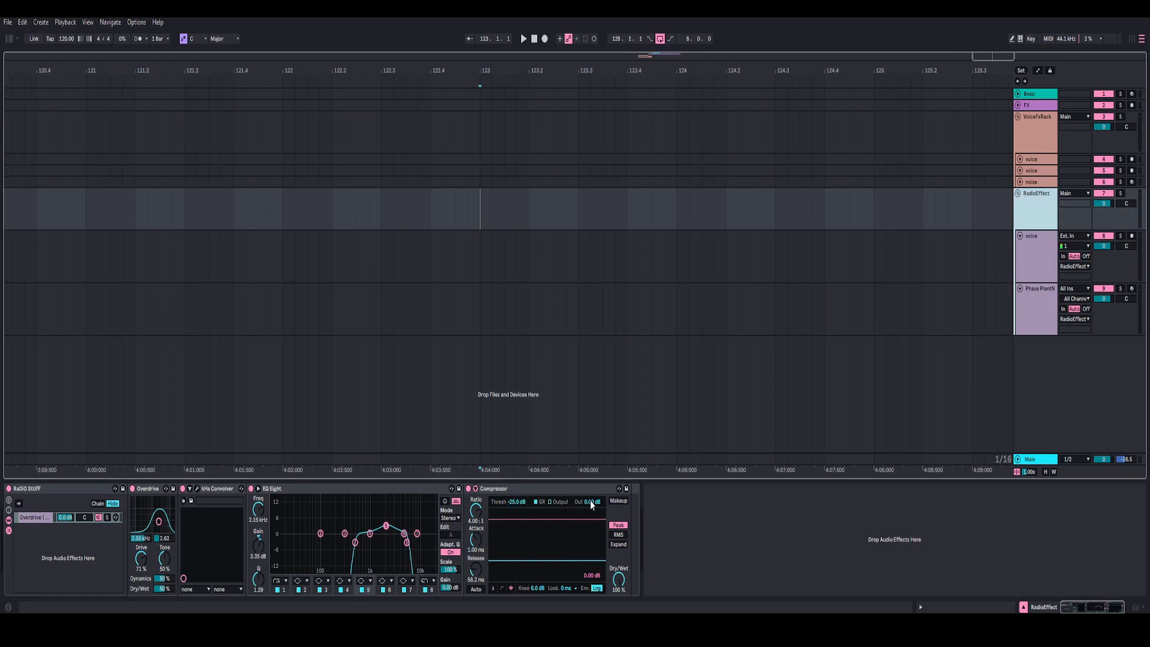
pyautogui.click(592, 505)
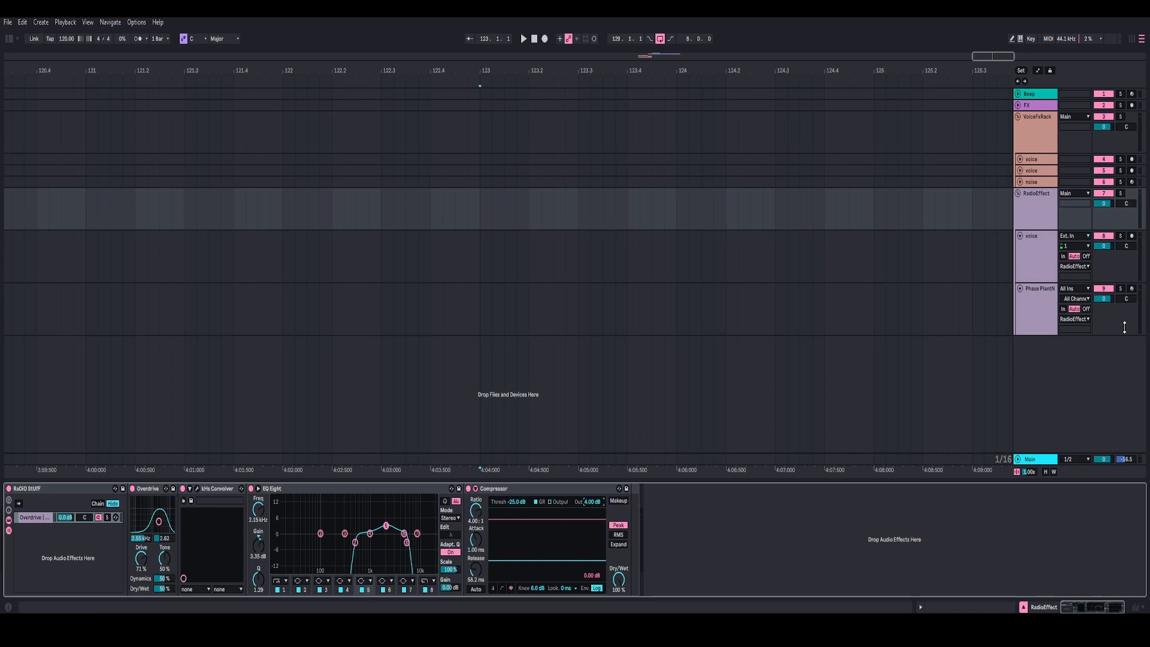
pyautogui.press('Return')
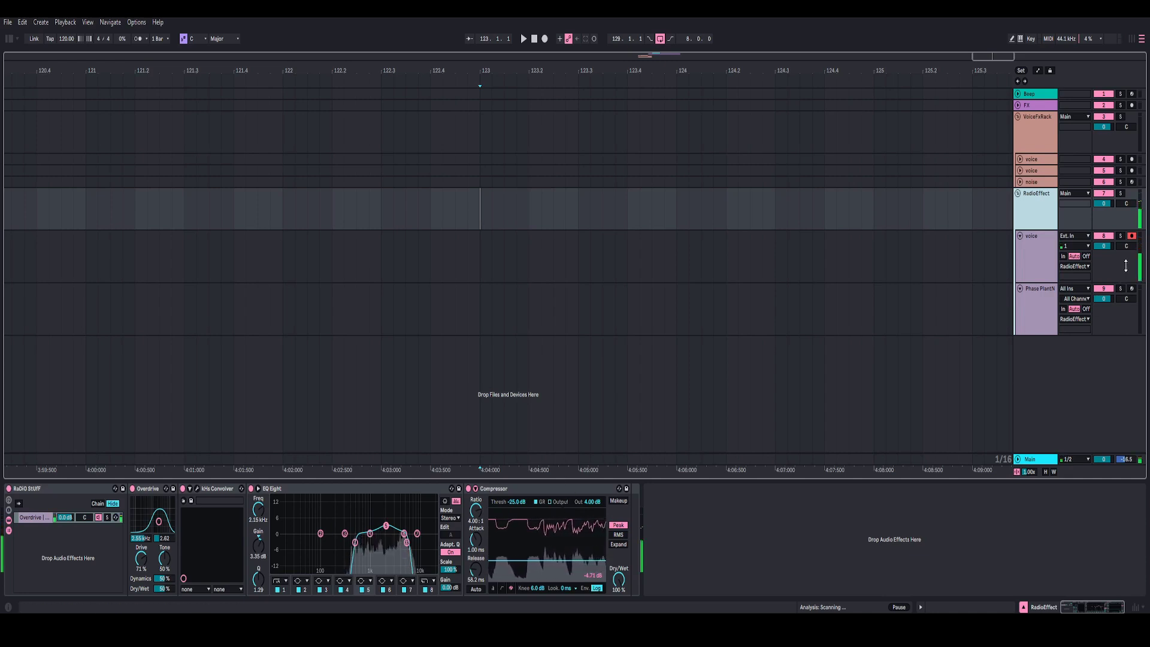
# Step: Record-arm the voice track and turn the RadioEffect OTT amount down to about 18%
pyautogui.click(557, 489)
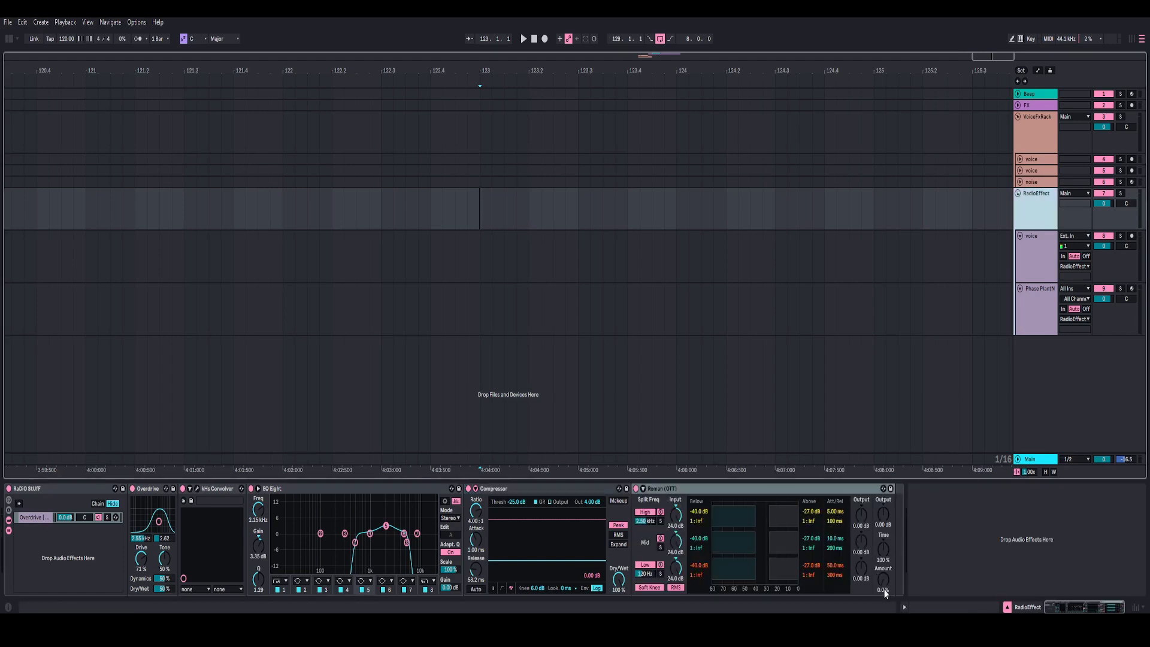
pyautogui.moveTo(885, 593); pyautogui.dragTo(885, 587)
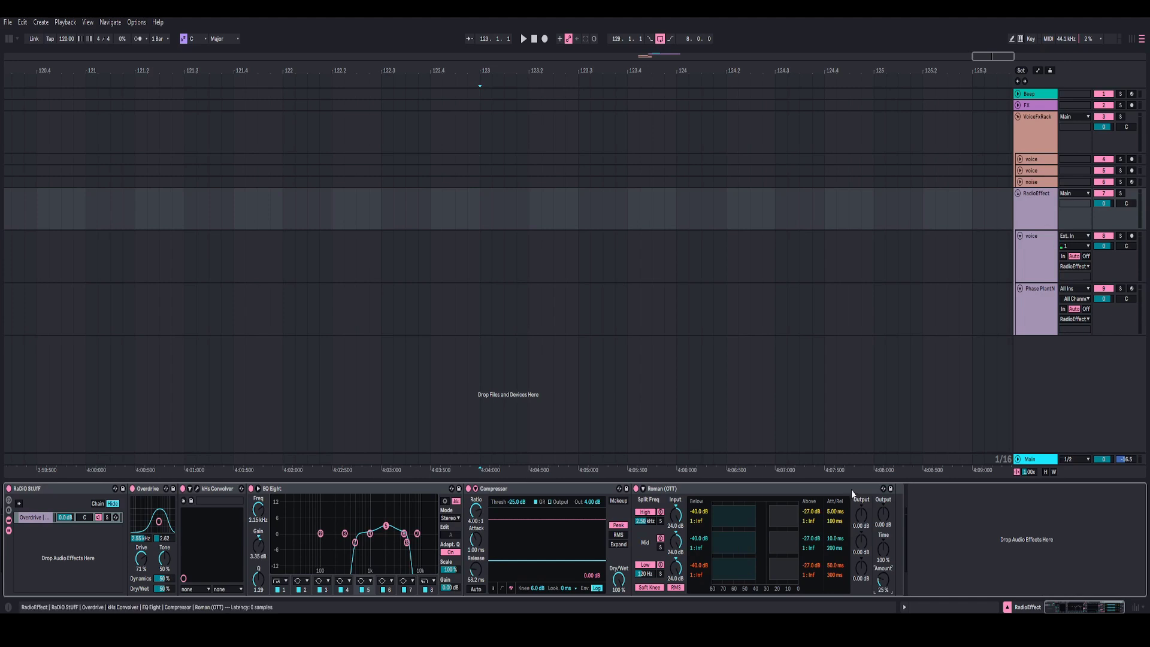
pyautogui.click(1132, 237)
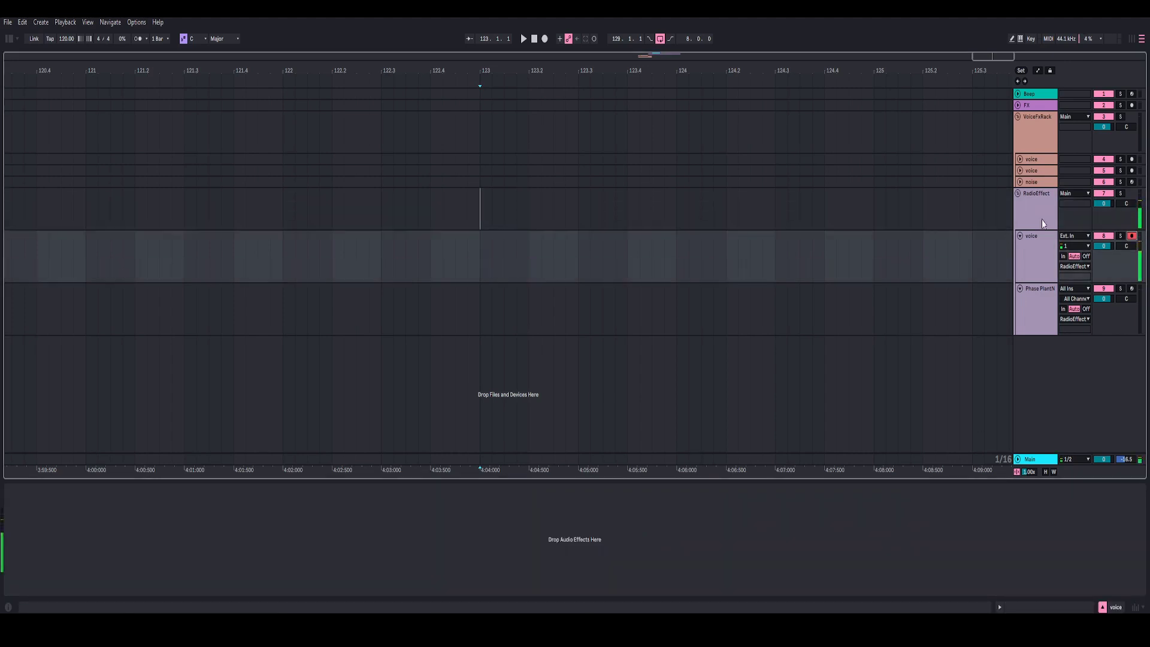
pyautogui.click(1042, 219)
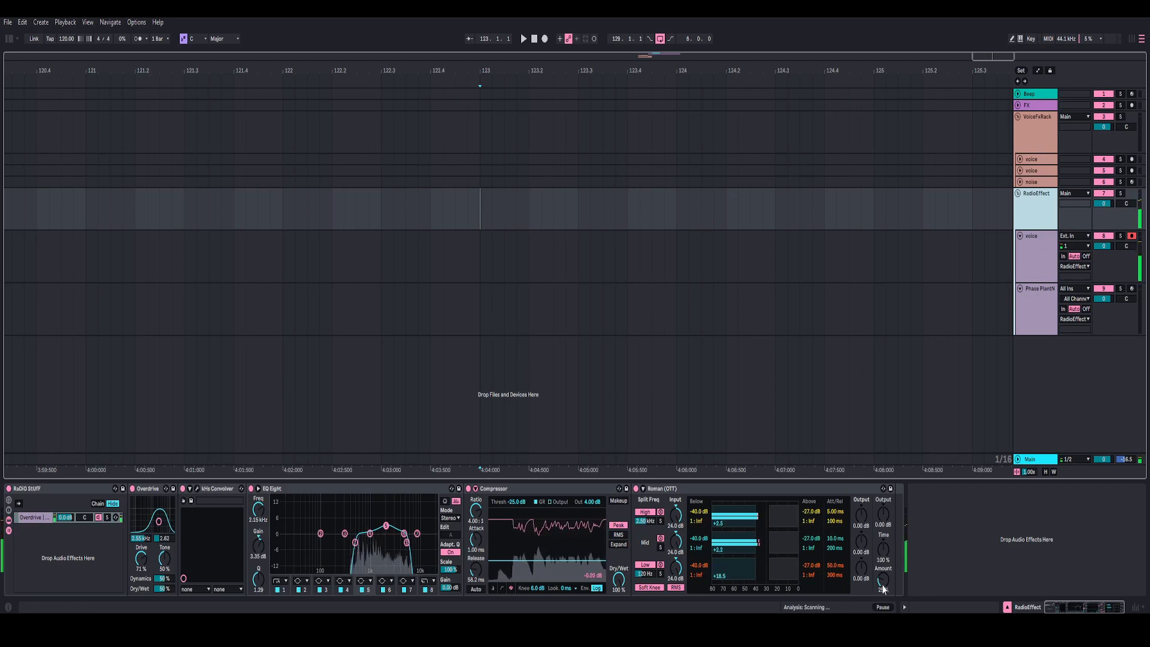
pyautogui.moveTo(883, 582); pyautogui.dragTo(883, 599)
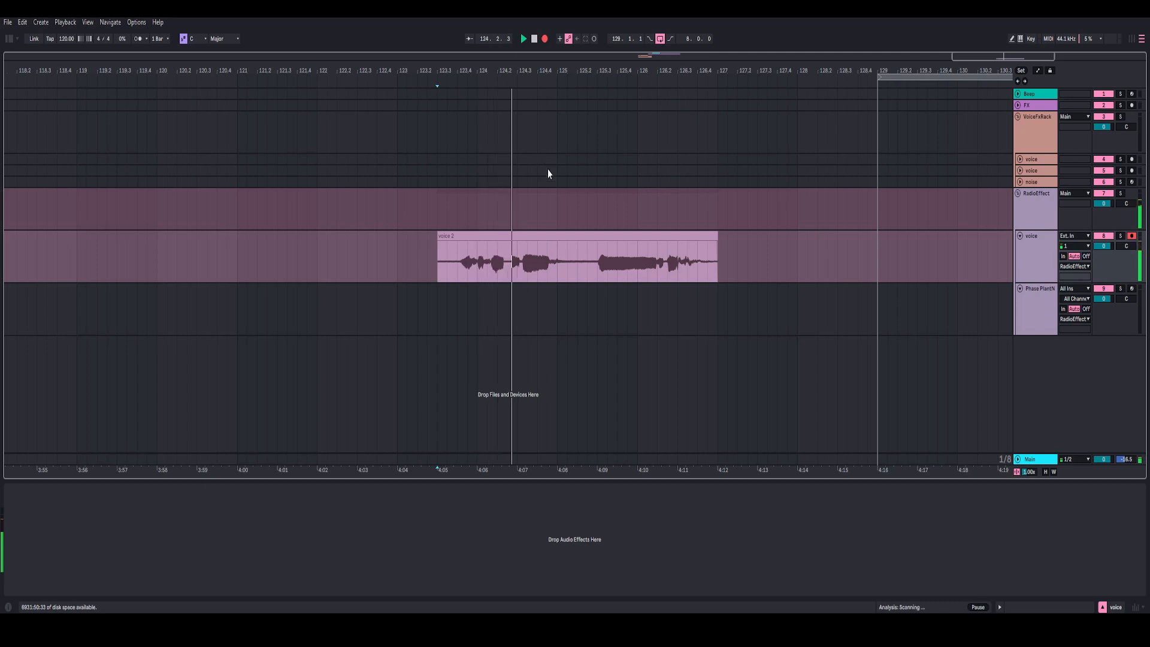
# Step: End the voice 2 take at bar 127.4, play it back, then mark bars 123.3–127.4 on Phase Plant
pyautogui.press('space')
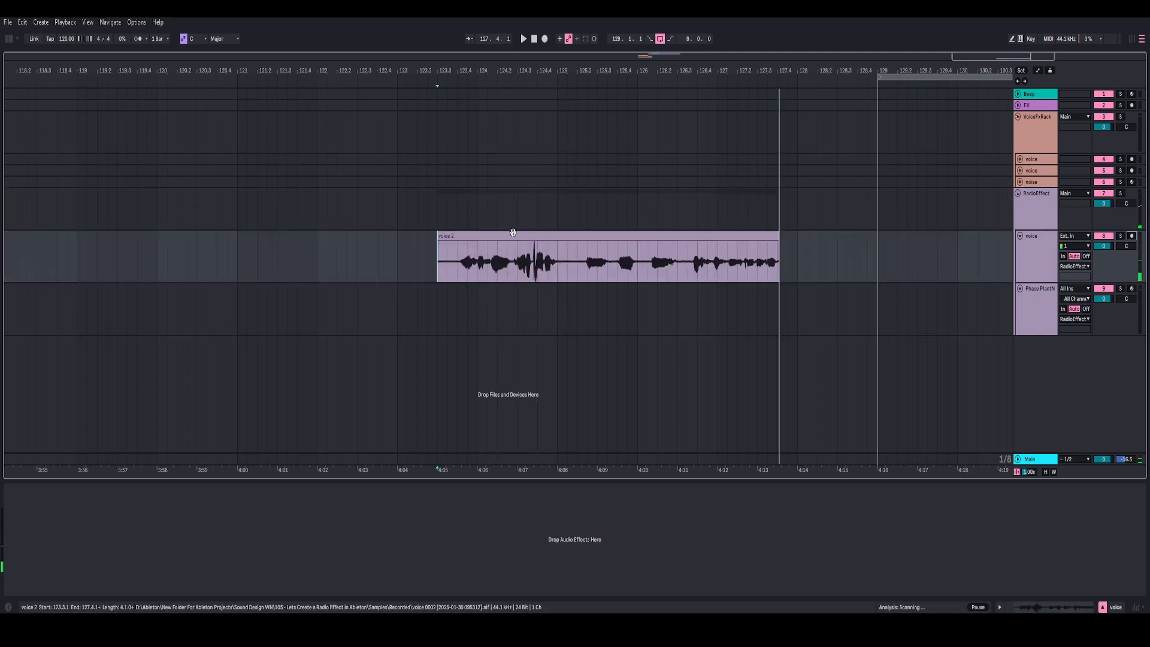
pyautogui.click(511, 235)
pyautogui.press('space')
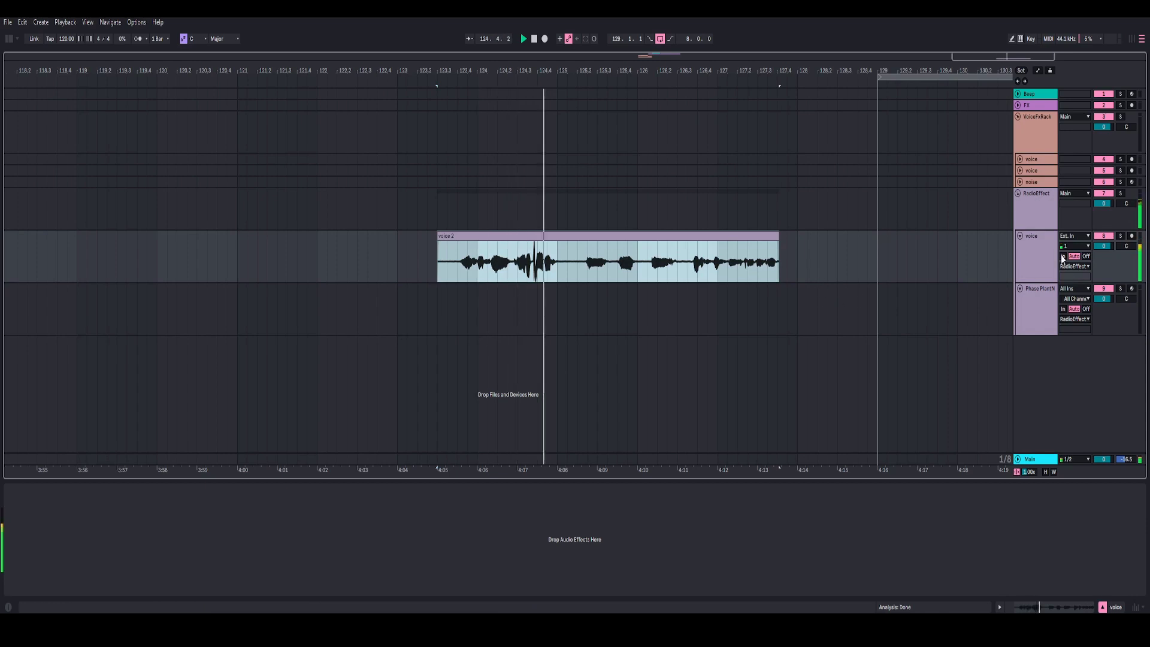
pyautogui.press('space')
pyautogui.moveTo(437, 316); pyautogui.dragTo(781, 321)
# Step: Insert an empty MIDI clip in the marked Phase Plant range and draw one long D3 note across it
pyautogui.rightClick(736, 311)
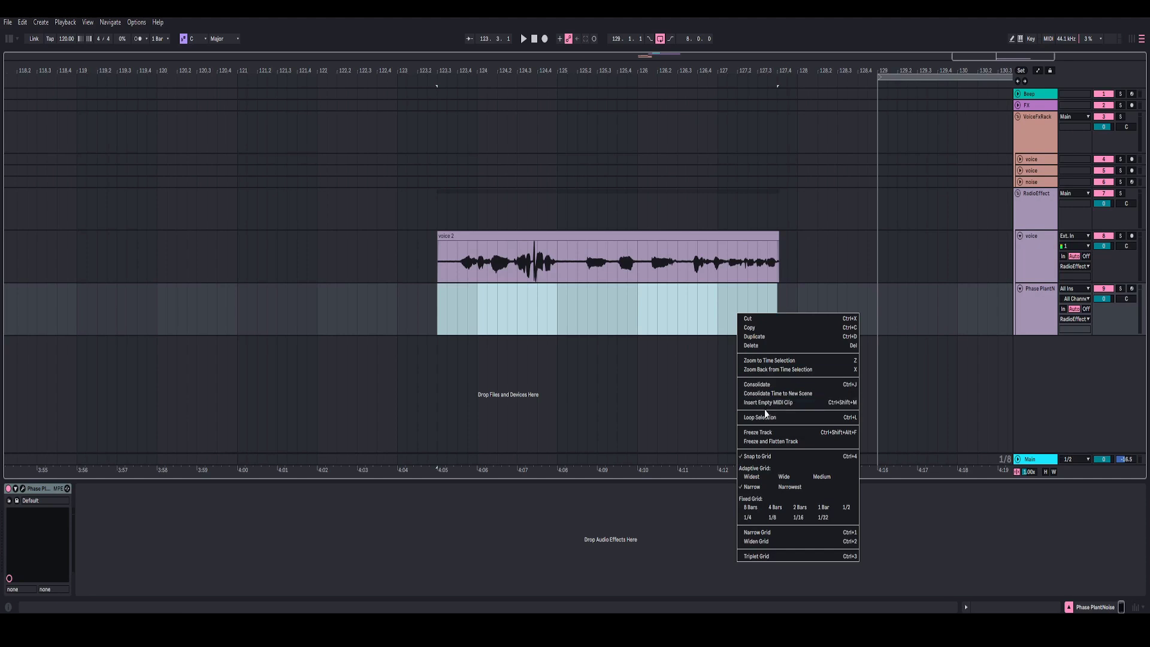
pyautogui.click(764, 403)
pyautogui.moveTo(187, 474); pyautogui.dragTo(1148, 475)
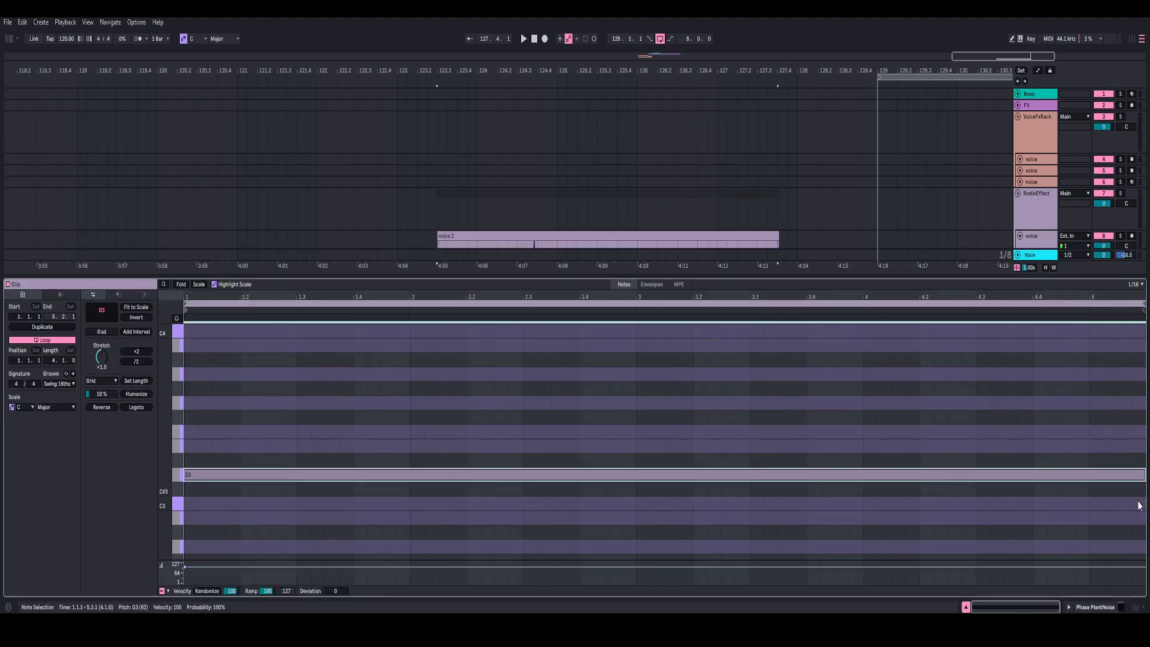
pyautogui.click(1109, 607)
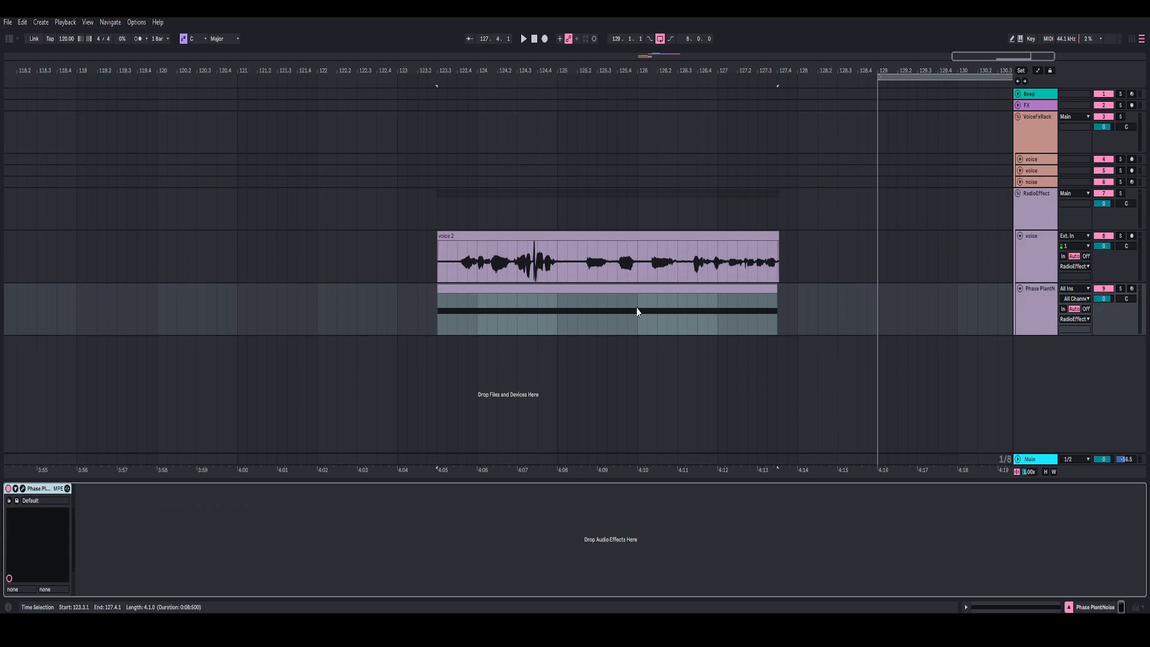
pyautogui.click(725, 323)
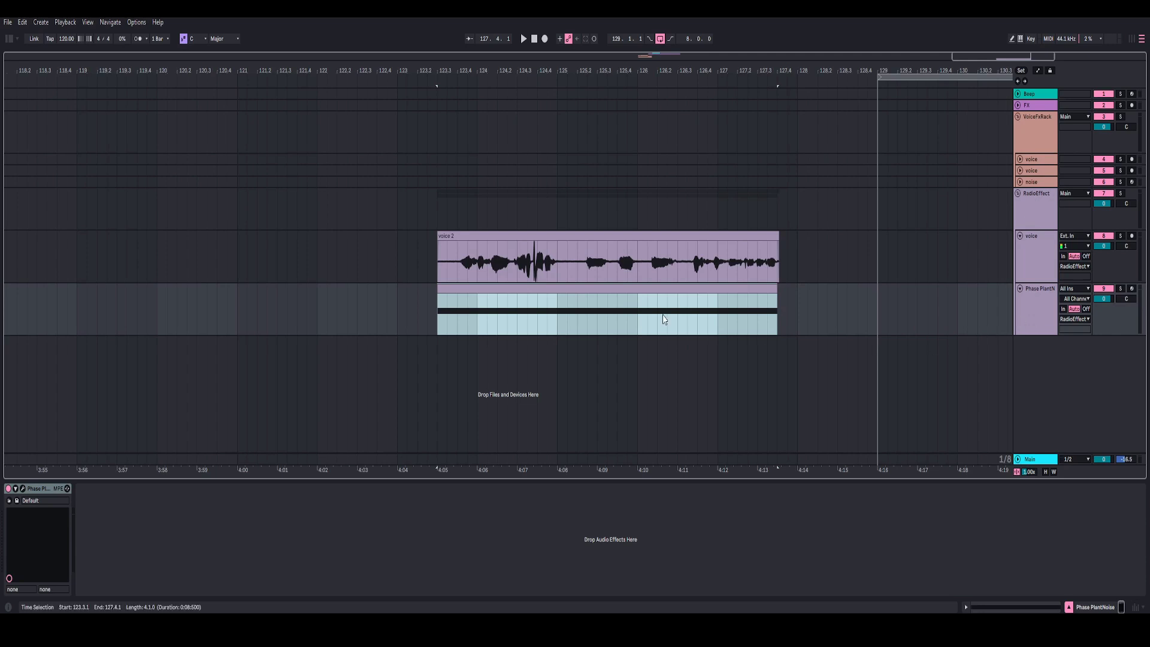
# Step: Play voice 2 with the noise layer, then inspect the RadioEffect chain and Phase Plant instrument
pyautogui.click(542, 240)
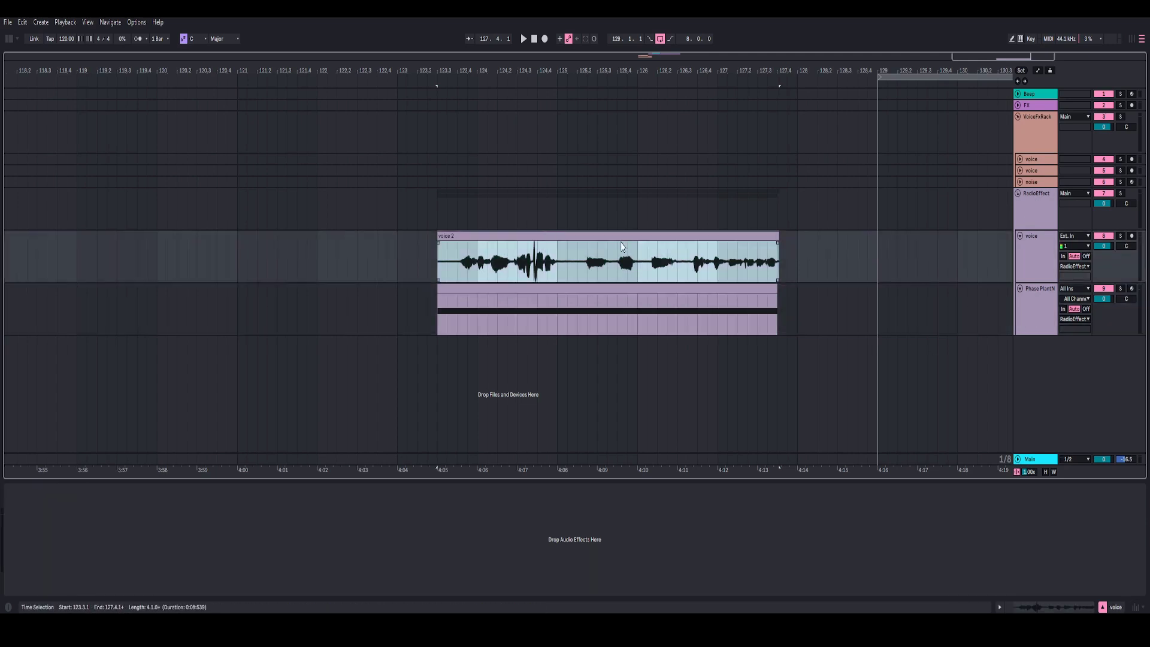
pyautogui.press('space')
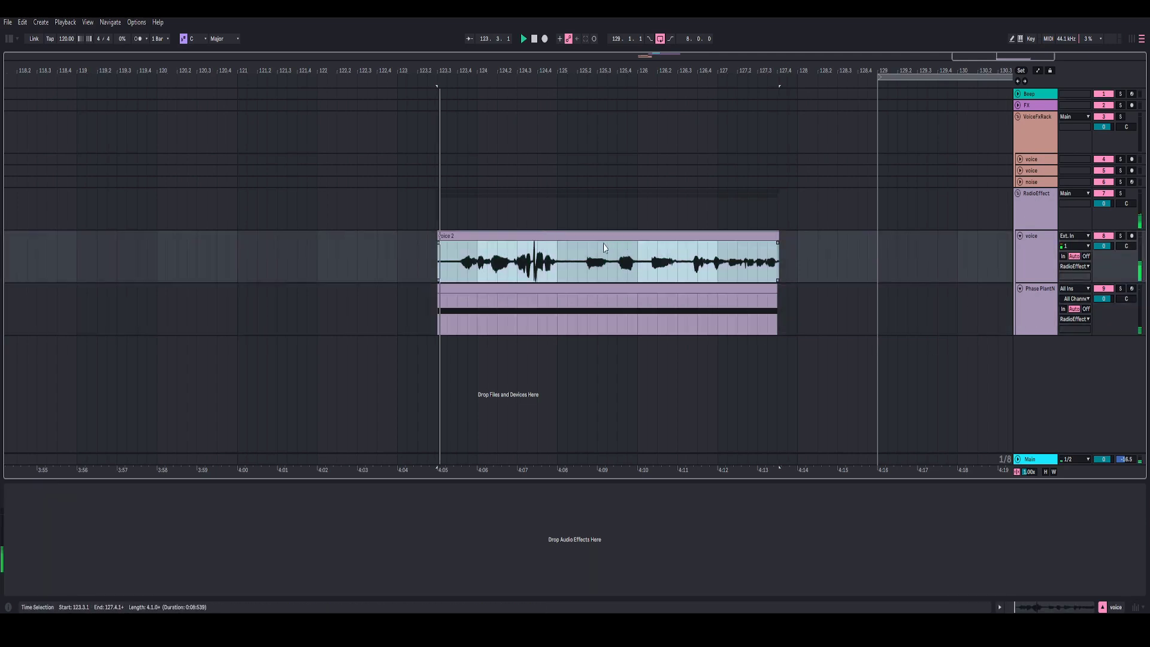
pyautogui.click(1032, 226)
pyautogui.press('space')
pyautogui.click(530, 285)
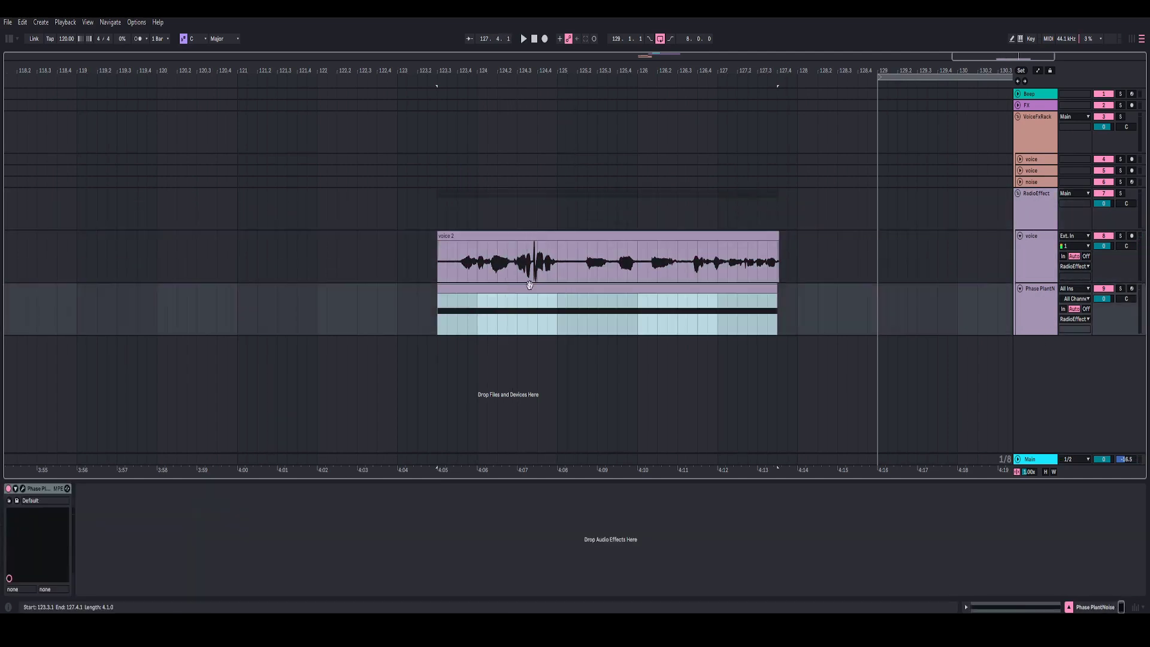
pyautogui.click(1022, 293)
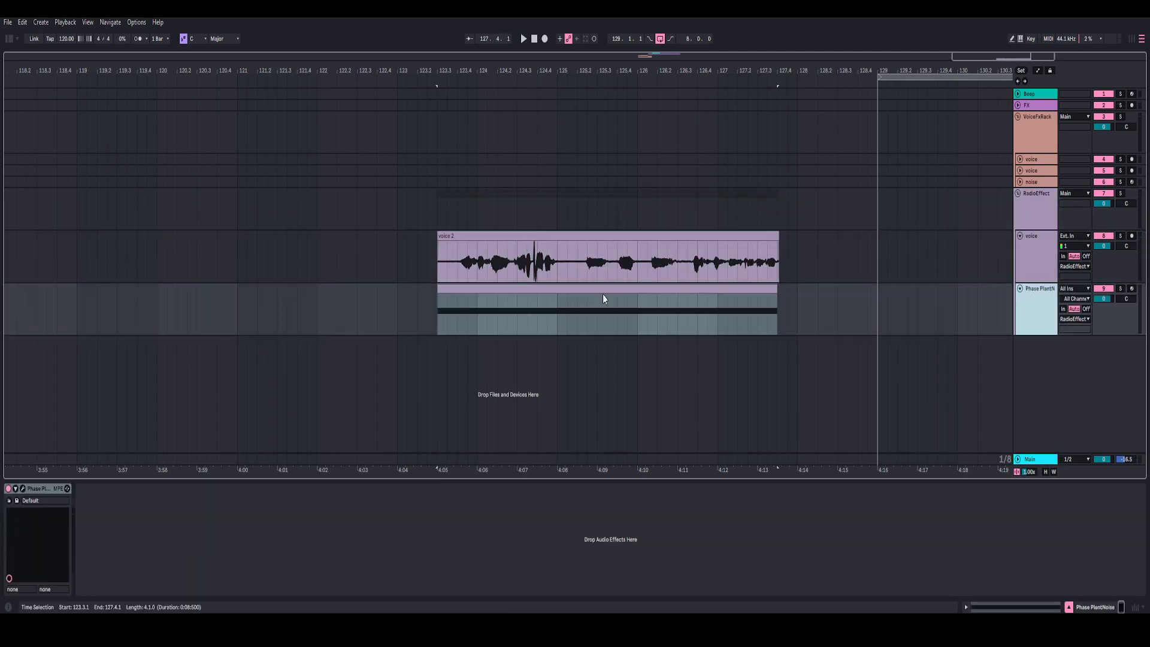
pyautogui.click(608, 293)
pyautogui.click(1041, 309)
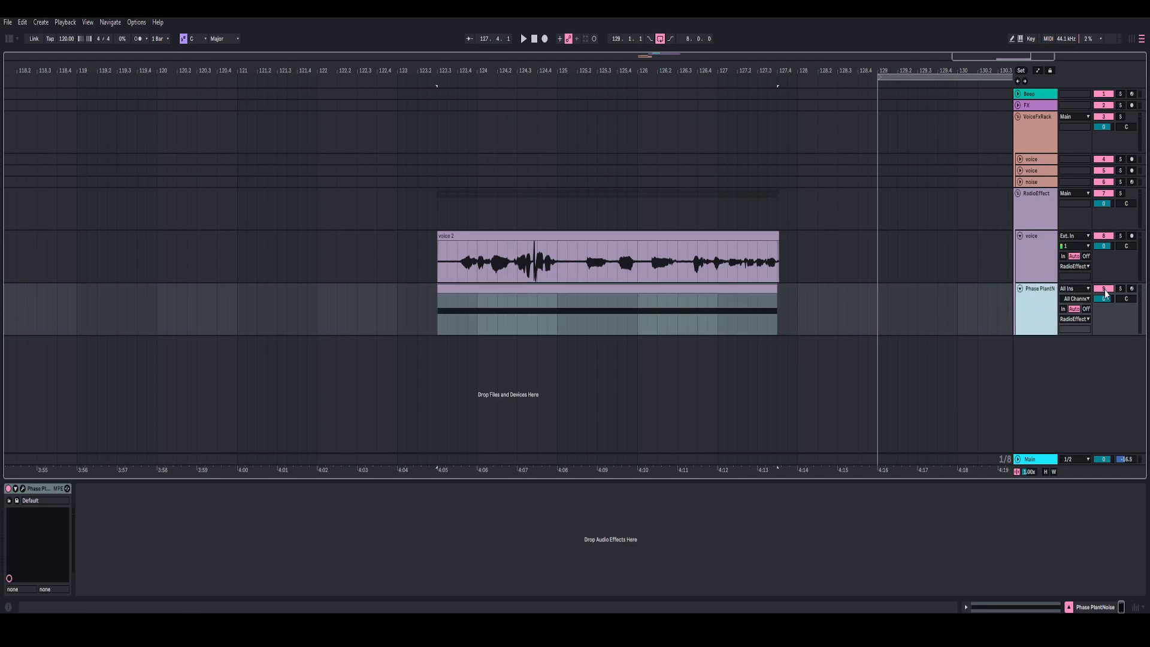
pyautogui.click(1030, 224)
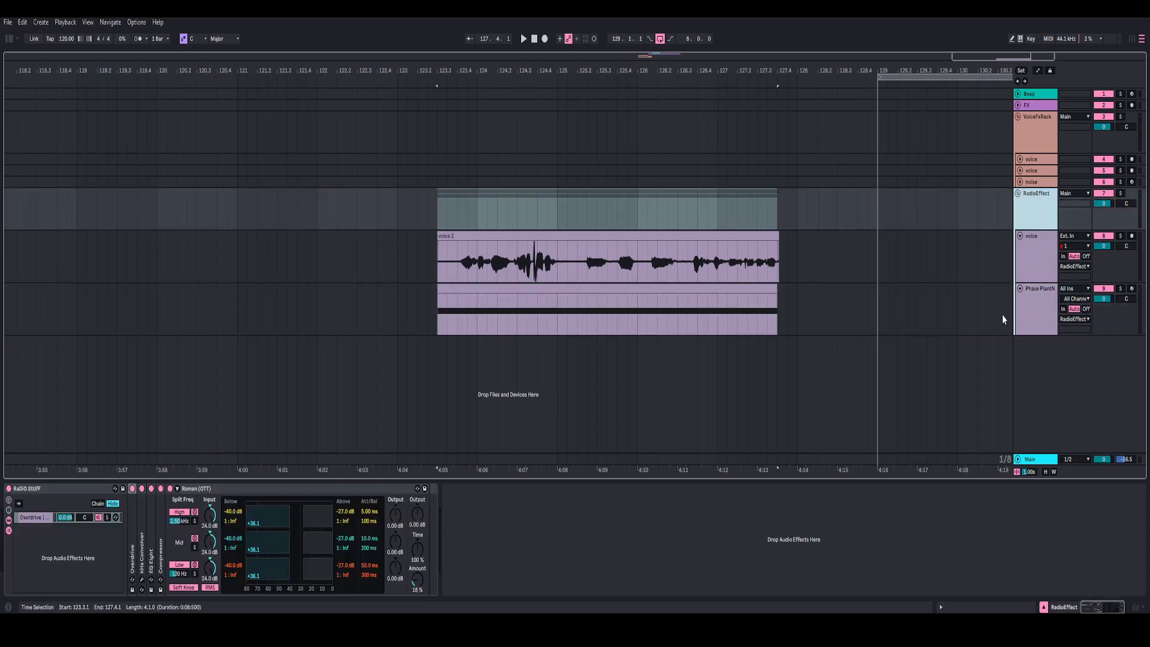
pyautogui.click(663, 287)
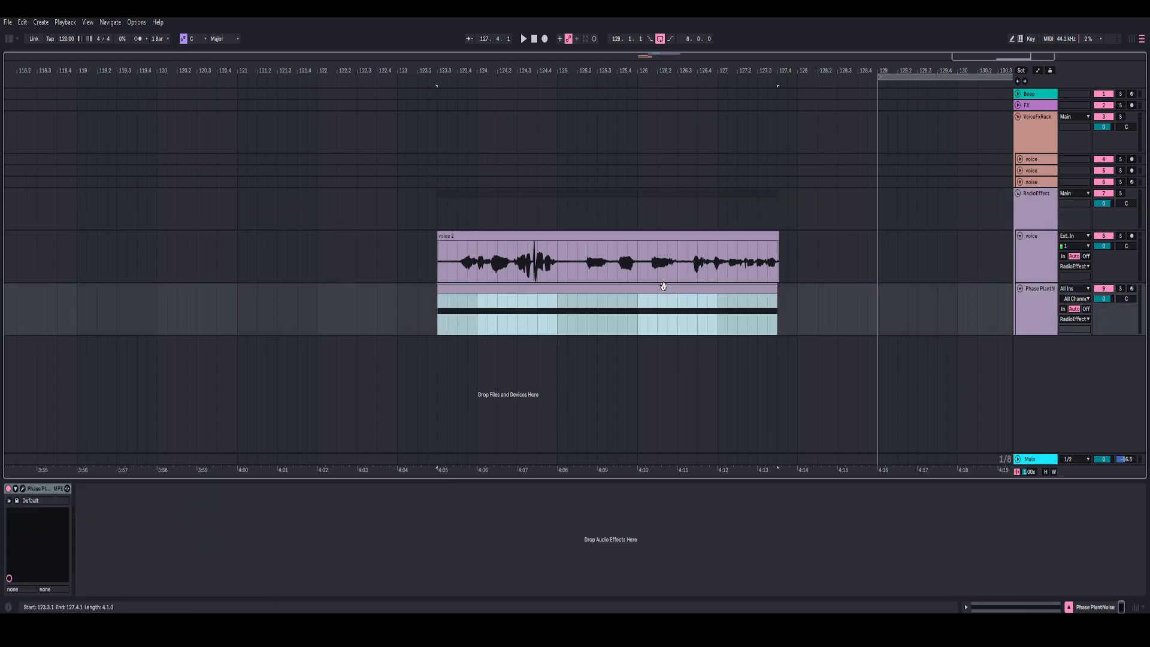
# Step: Set Echo Reverb to 18%, Ping Pong mode and low Dry/Wet; trim both clips to end at 125.2
pyautogui.press('space')
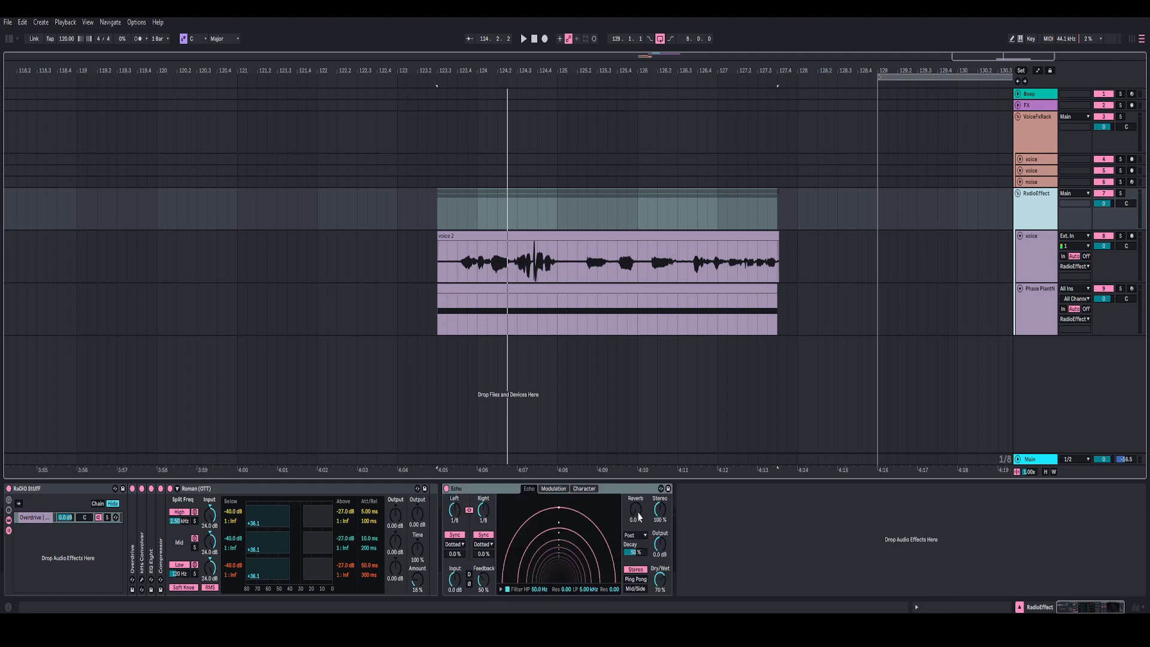
pyautogui.moveTo(636, 516); pyautogui.dragTo(636, 495)
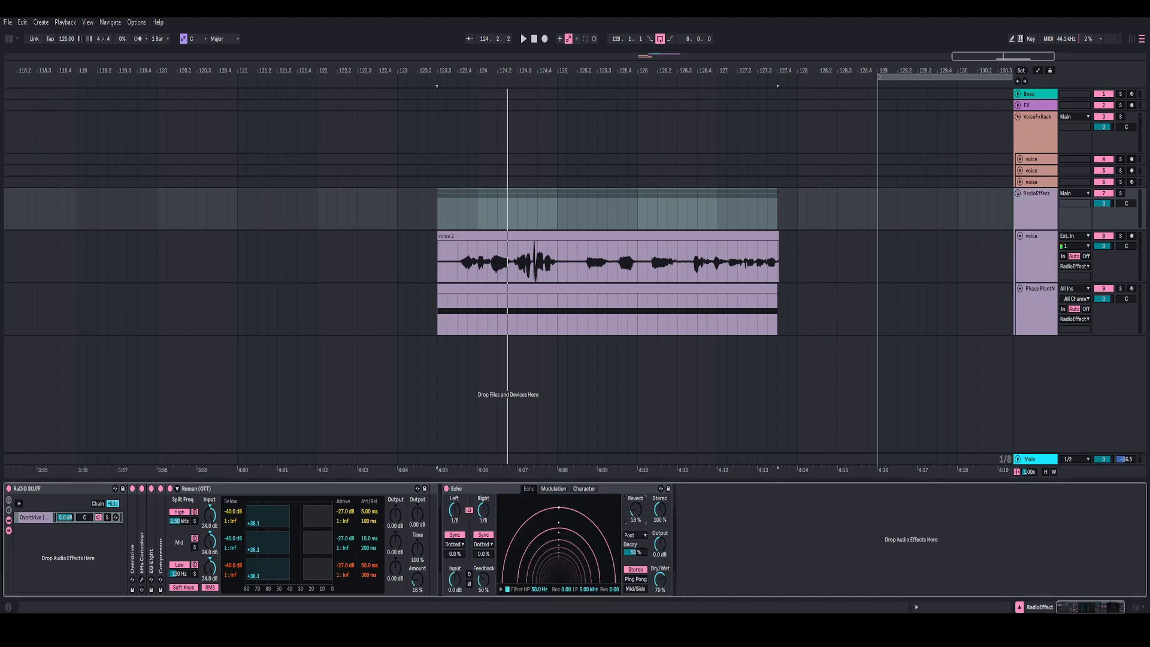
pyautogui.click(635, 580)
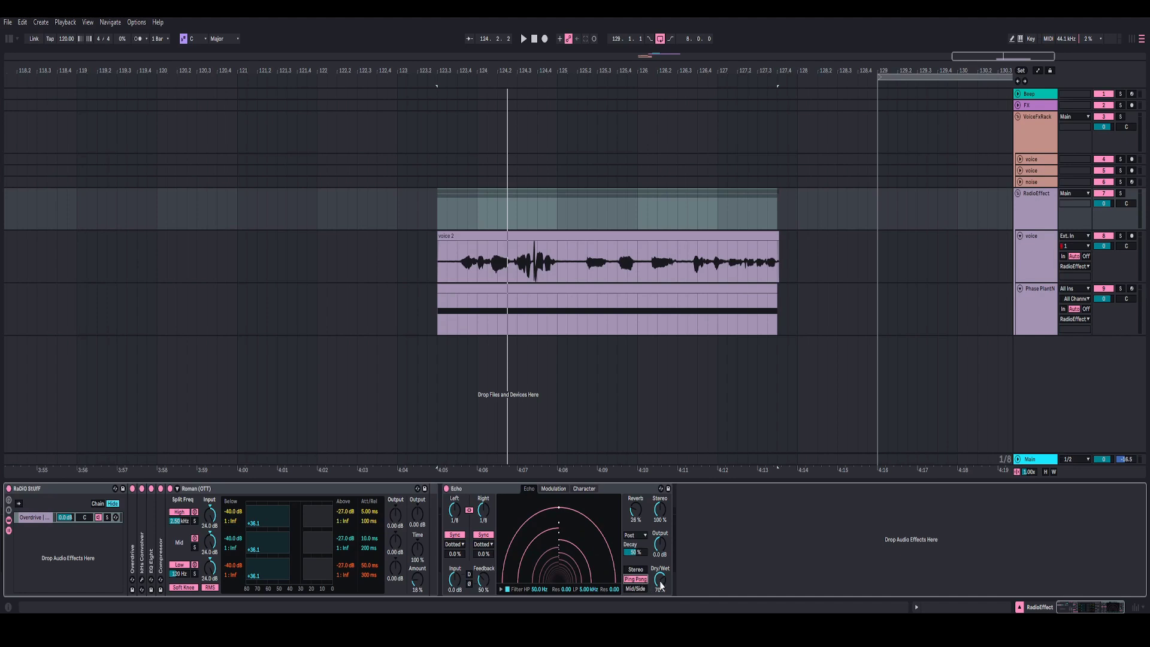
pyautogui.moveTo(661, 584); pyautogui.dragTo(660, 620)
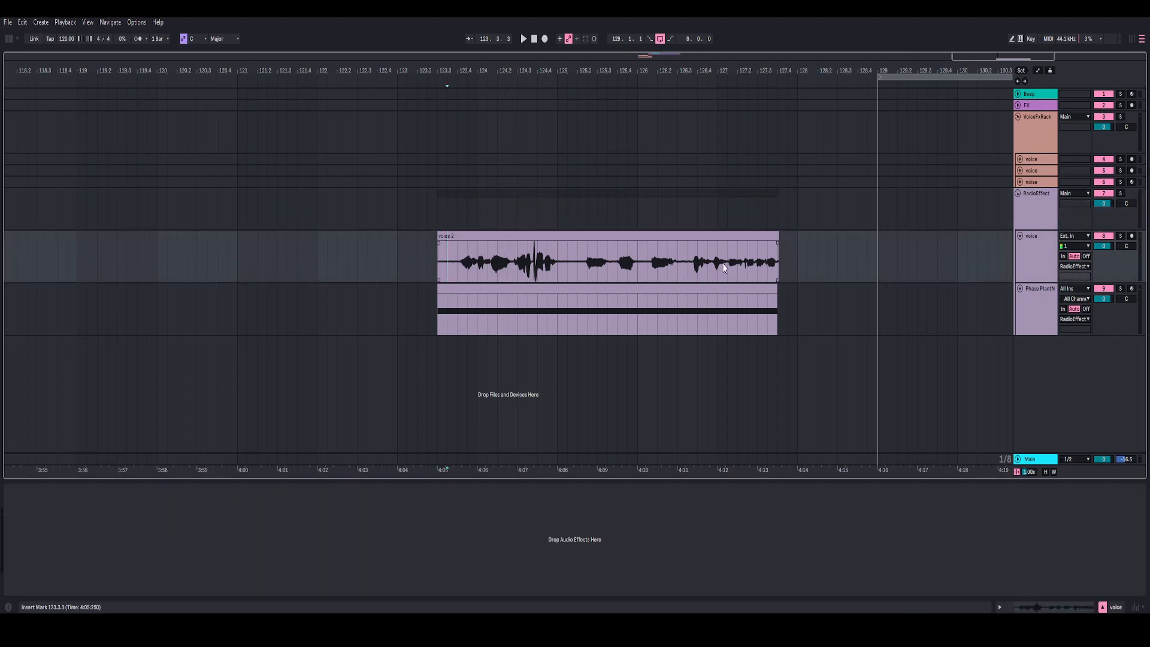
pyautogui.click(722, 268)
pyautogui.moveTo(777, 289); pyautogui.dragTo(578, 288)
# Step: Draw a rising Echo Dry/Wet automation ramp in the RadioEffect lane
pyautogui.rightClick(658, 576)
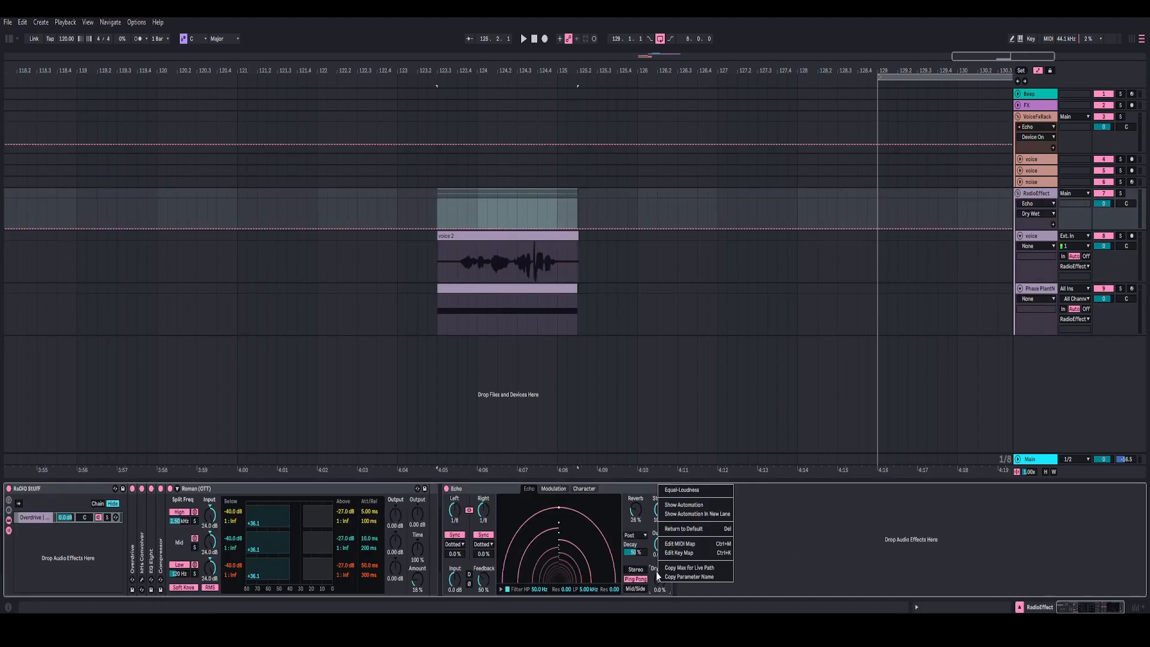
pyautogui.click(675, 505)
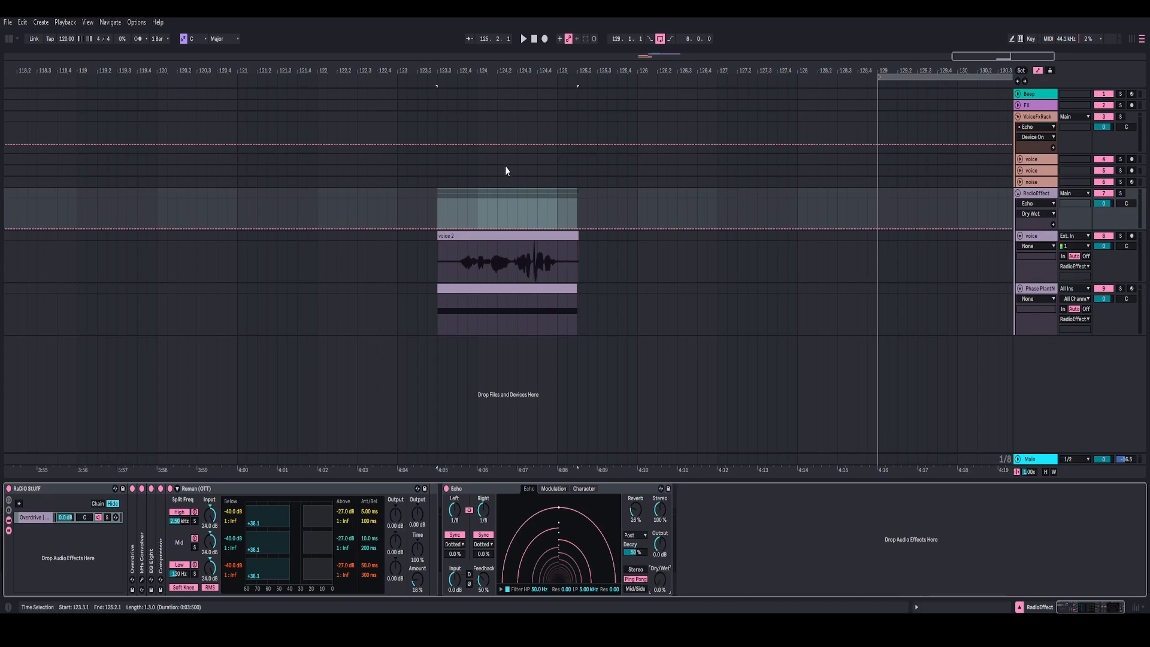
pyautogui.click(528, 214)
pyautogui.moveTo(561, 233); pyautogui.dragTo(560, 204)
# Step: Play the section from 123.3.1 to hear the automated echo, then select the voice clip
pyautogui.click(437, 215)
pyautogui.press('space')
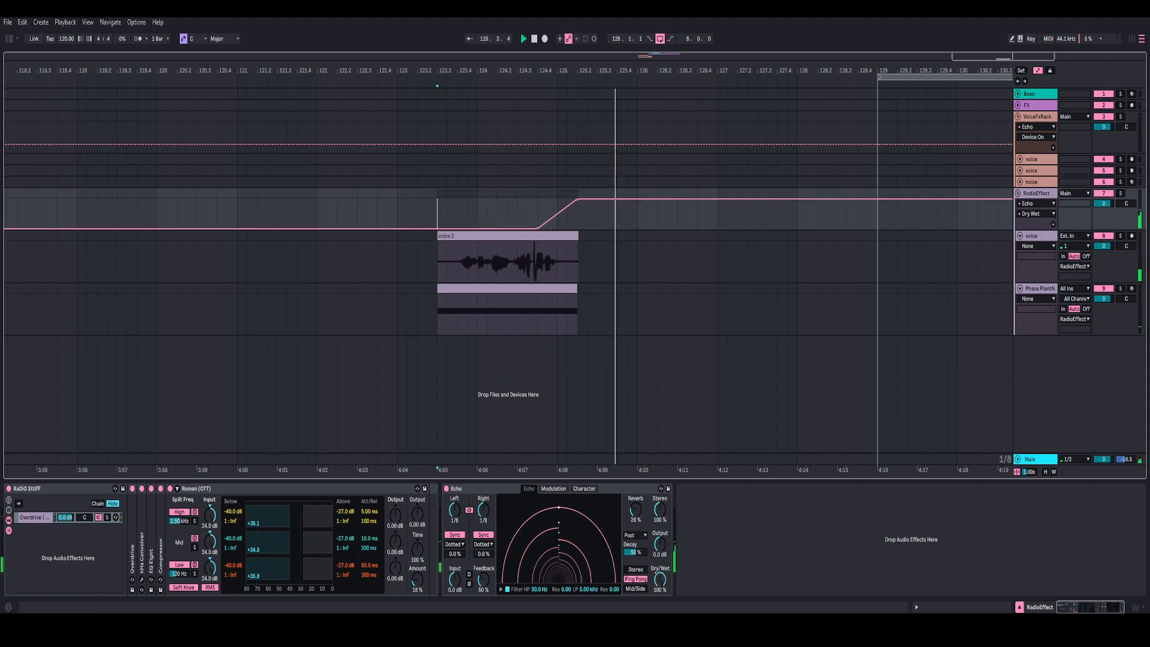
pyautogui.moveTo(553, 74); pyautogui.dragTo(557, 76)
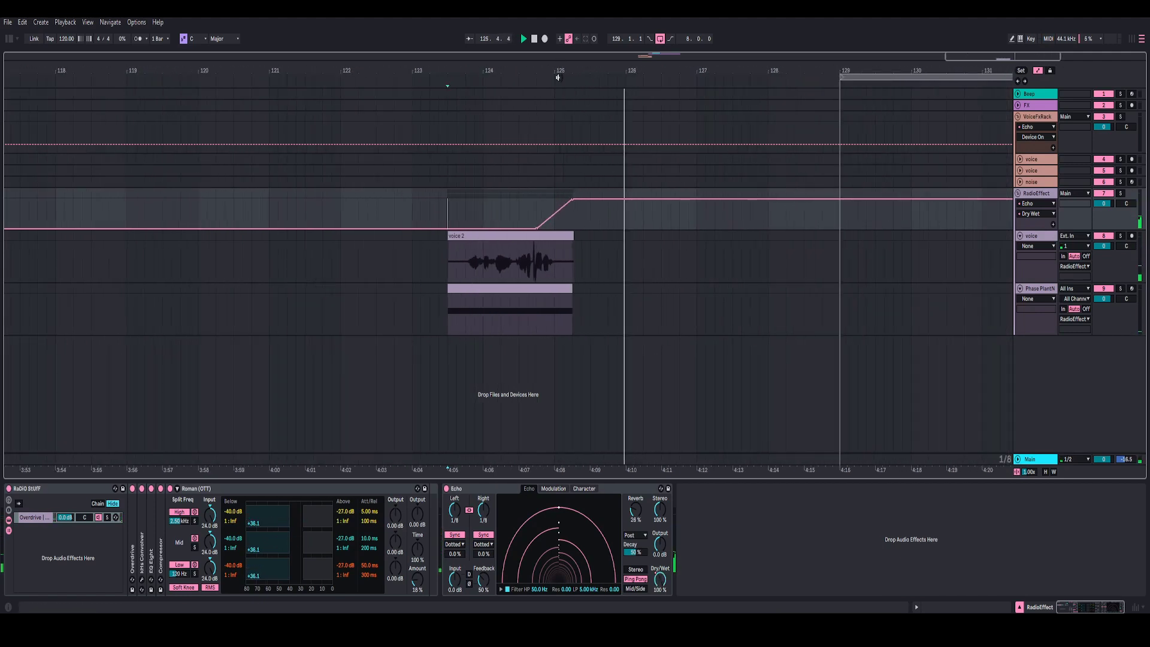
pyautogui.click(589, 225)
pyautogui.press('space')
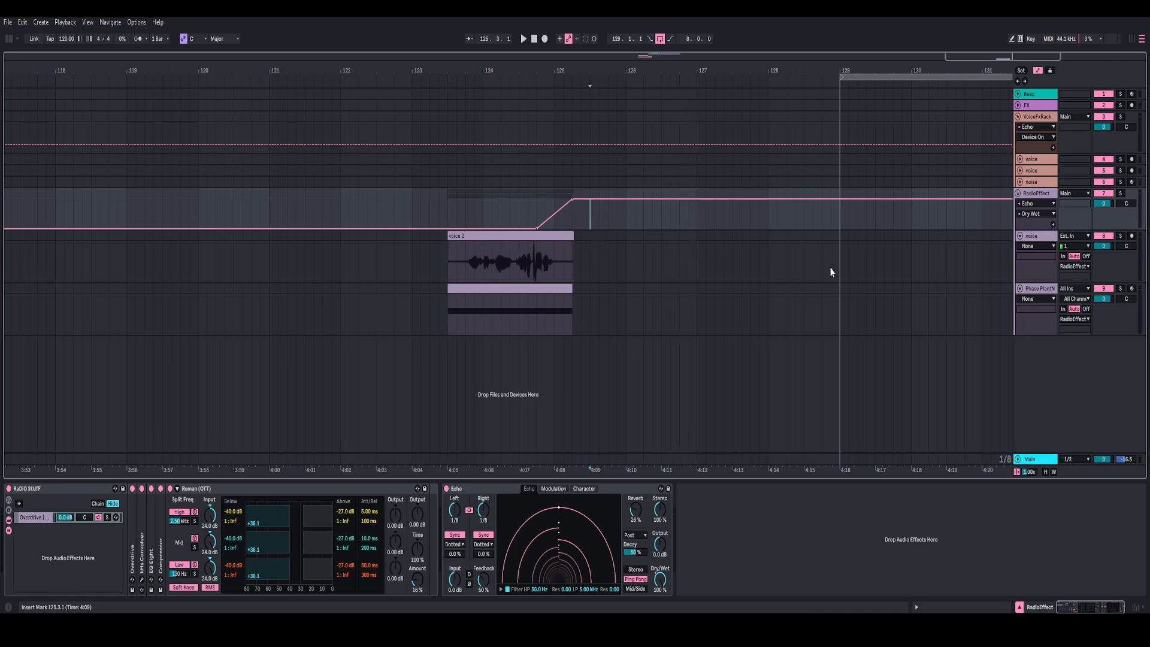
pyautogui.click(562, 236)
# Step: Mark a short range after the clips on Phase Plant near bar 125.2 and zoom in
pyautogui.moveTo(559, 73); pyautogui.dragTo(560, 67)
pyautogui.click(580, 309)
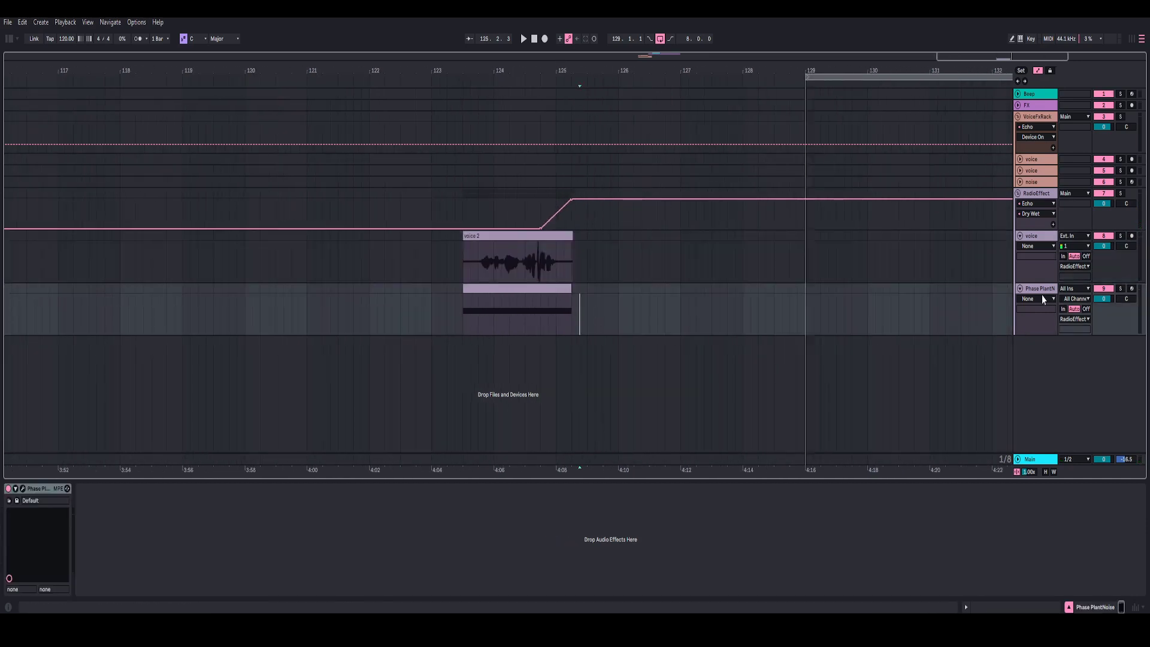
pyautogui.click(1036, 289)
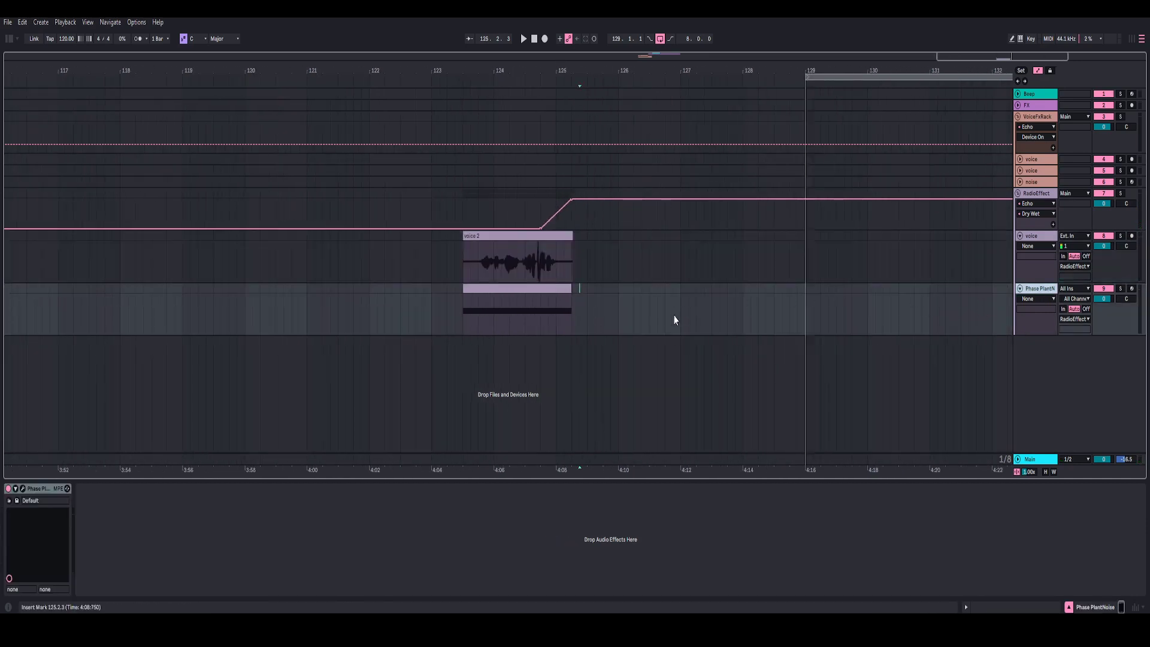
pyautogui.moveTo(580, 304); pyautogui.dragTo(619, 300)
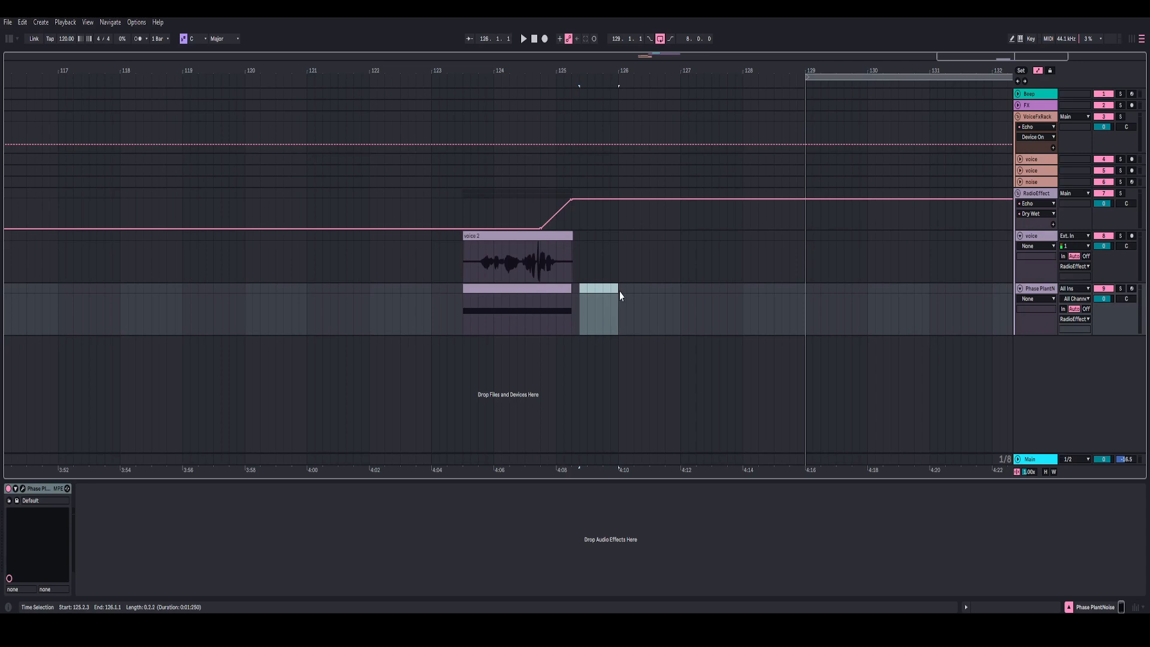
pyautogui.moveTo(612, 69); pyautogui.dragTo(766, 85)
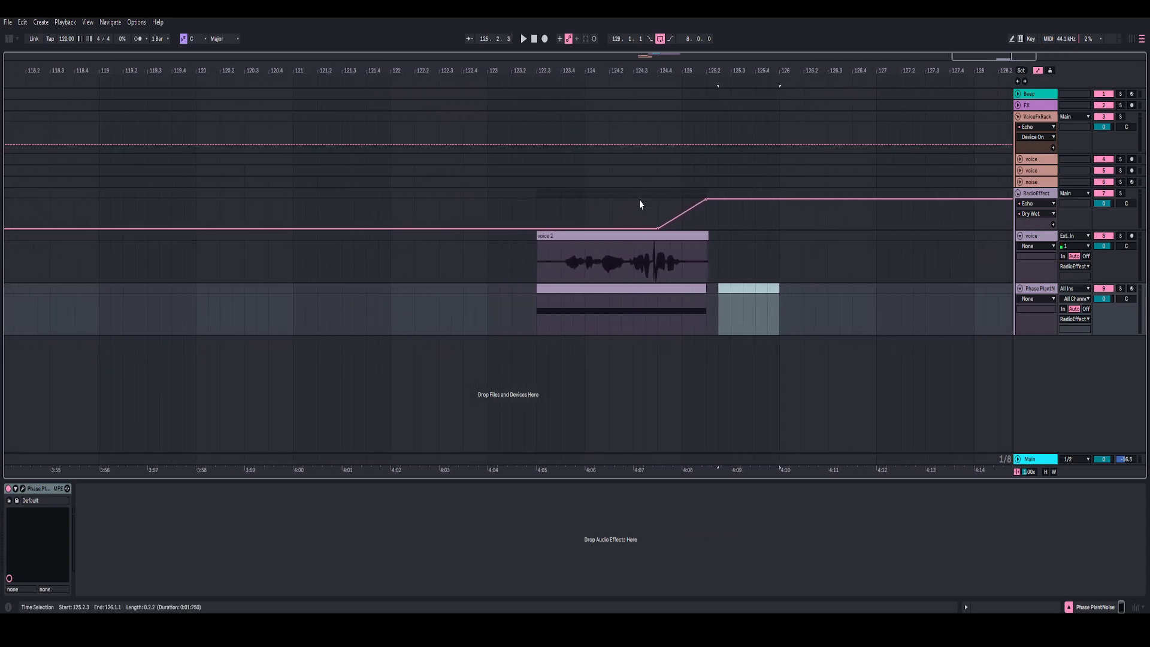